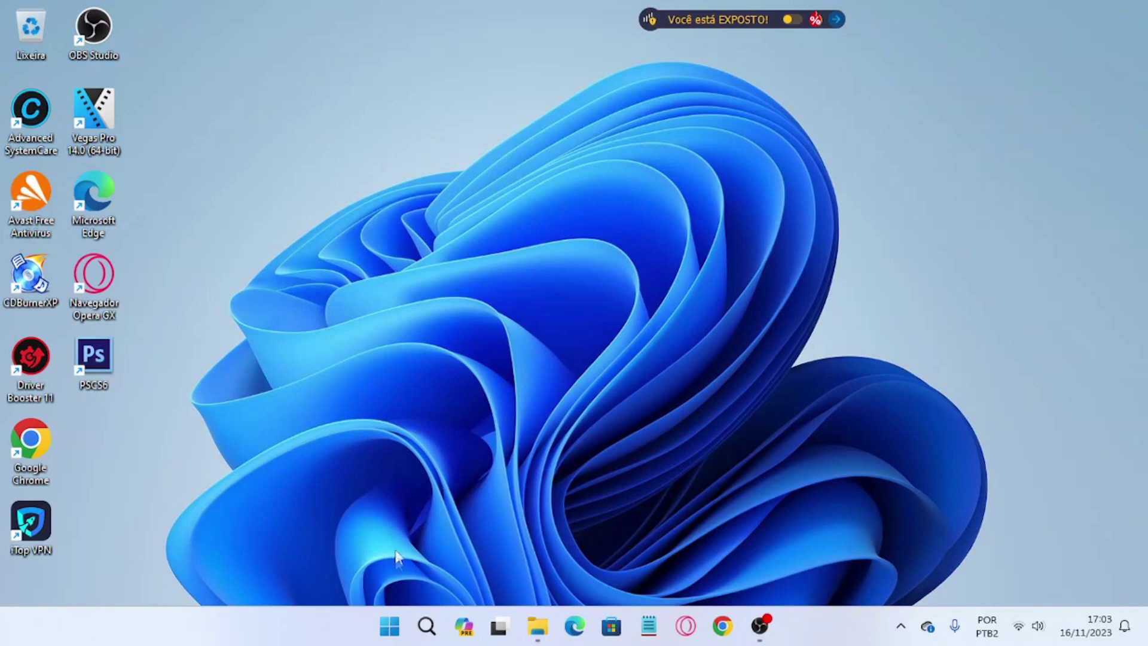
Open the lock screen (Tela de bloqueio) page of the Windows personalization settings
right_click(389, 629)
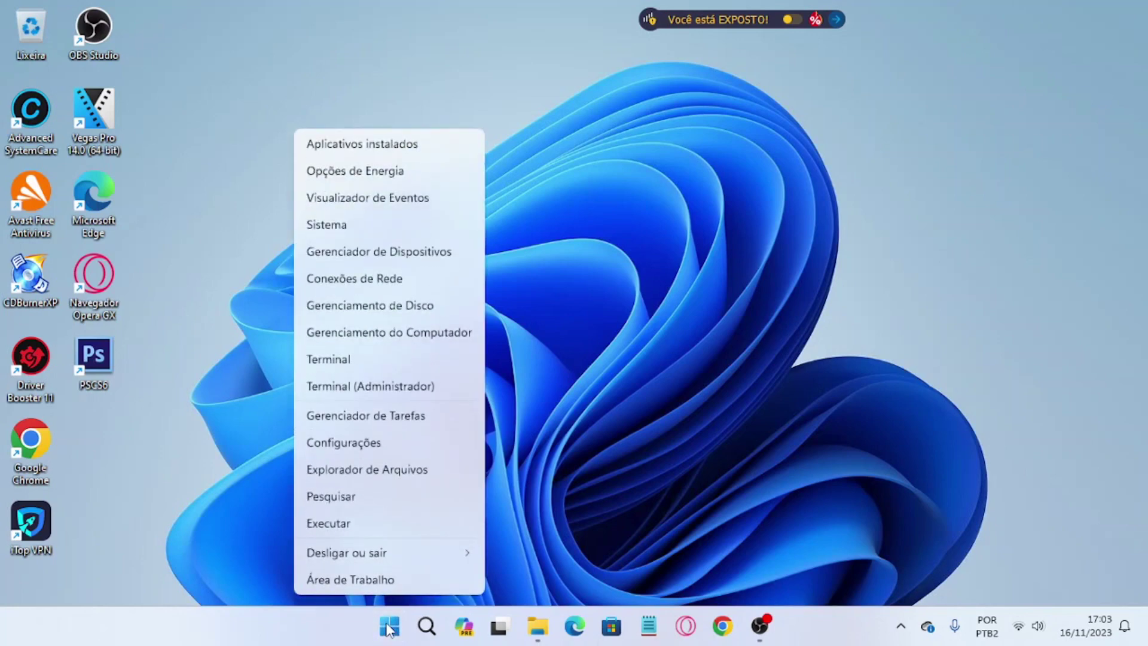
left_click(410, 446)
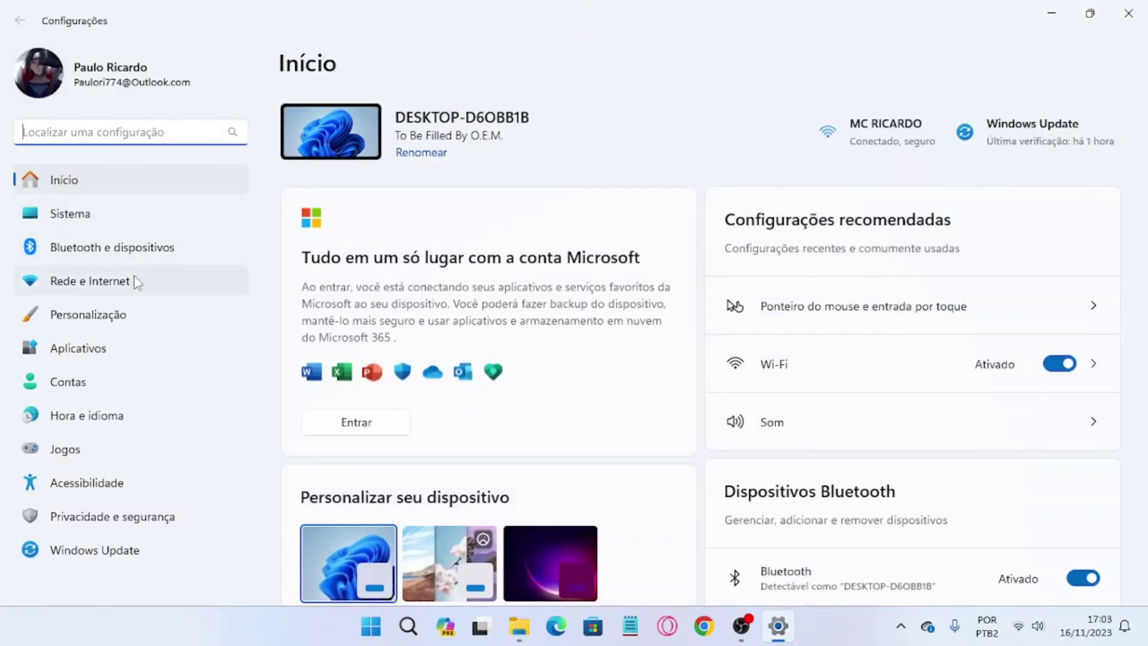
left_click(148, 324)
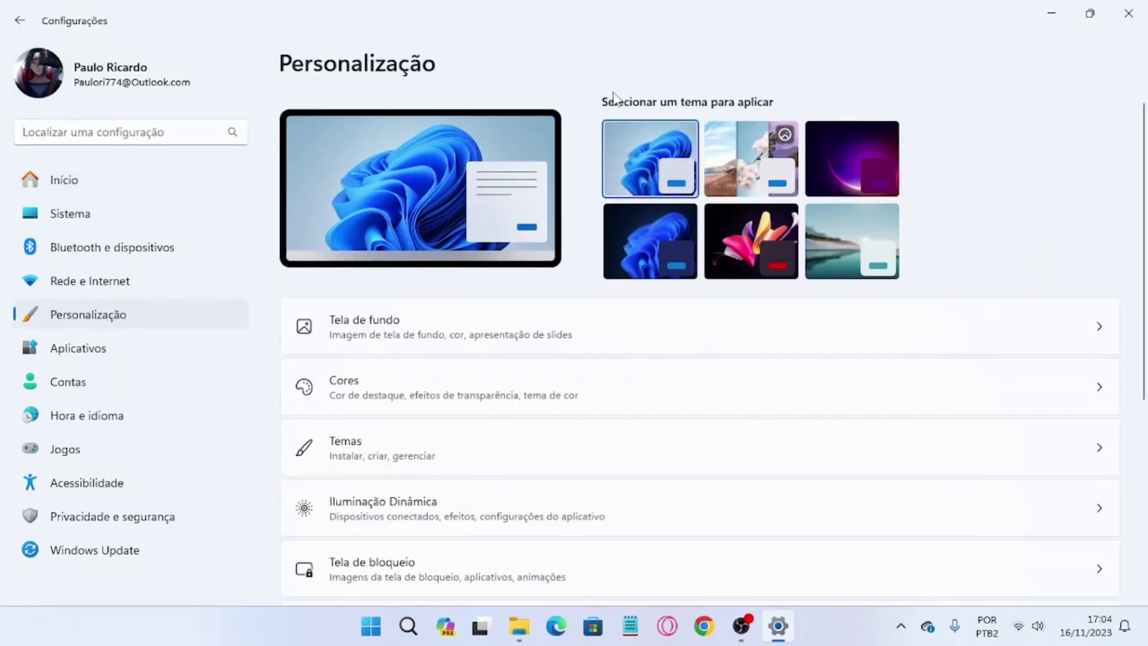
scroll(602, 397, "down", 3)
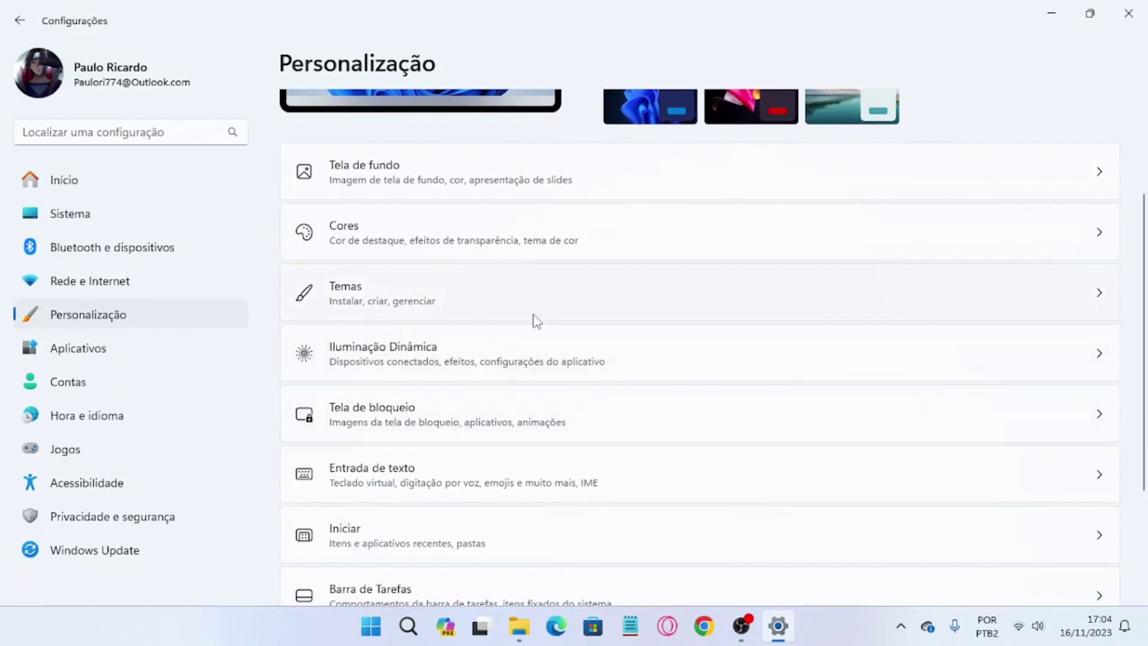
left_click(548, 419)
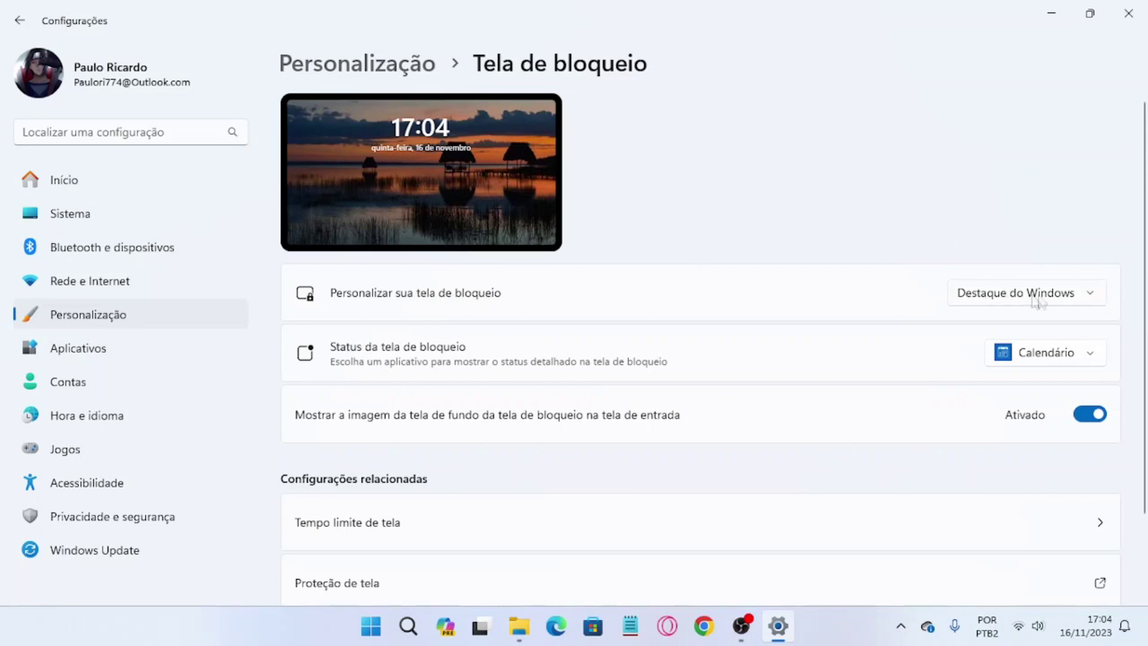
Set the lock screen background to Imagem and choose the JPG photo 730c9142017d6a2052b5b3ce0e9dc898 from the Downloads folder
left_click(1076, 296)
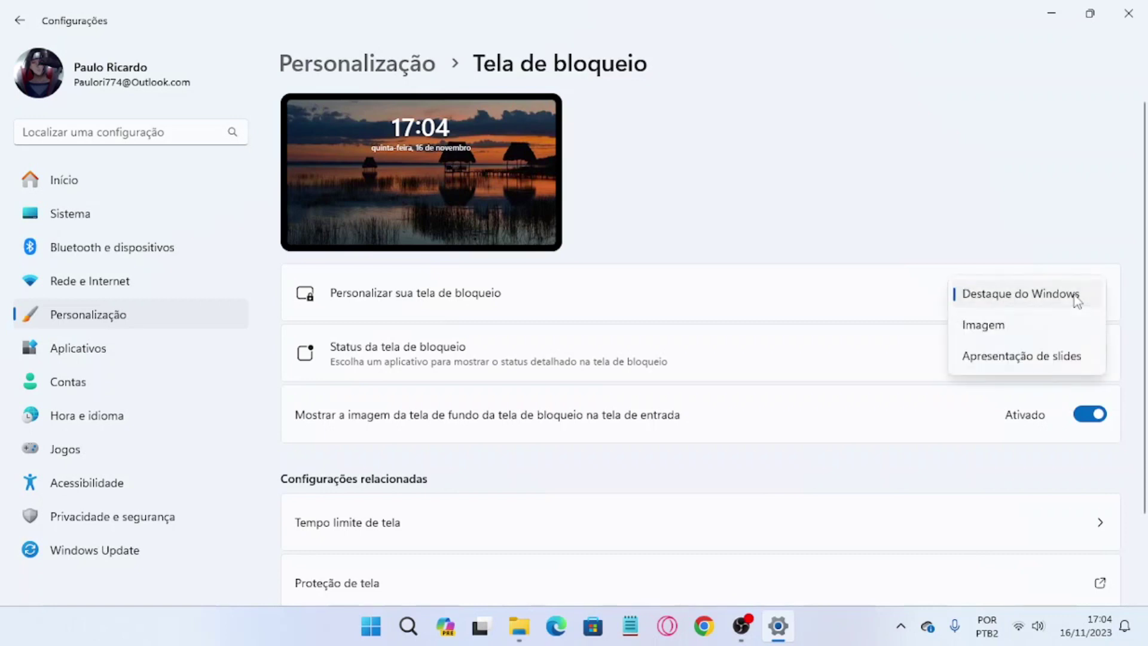
left_click(1034, 331)
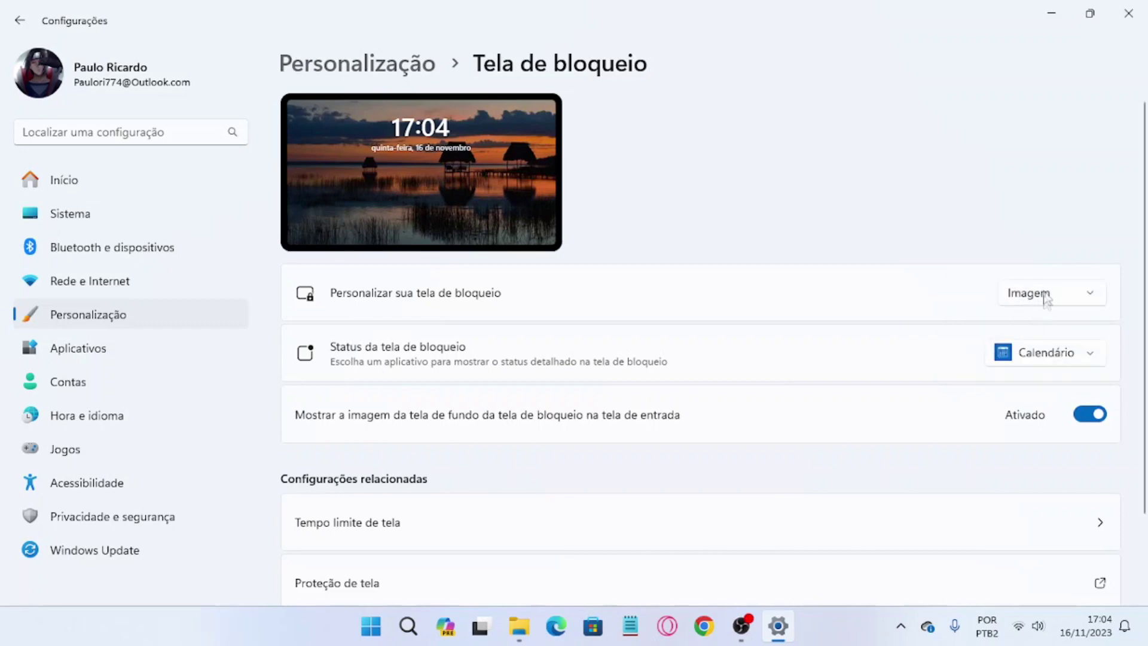
scroll(501, 334, "down", 1)
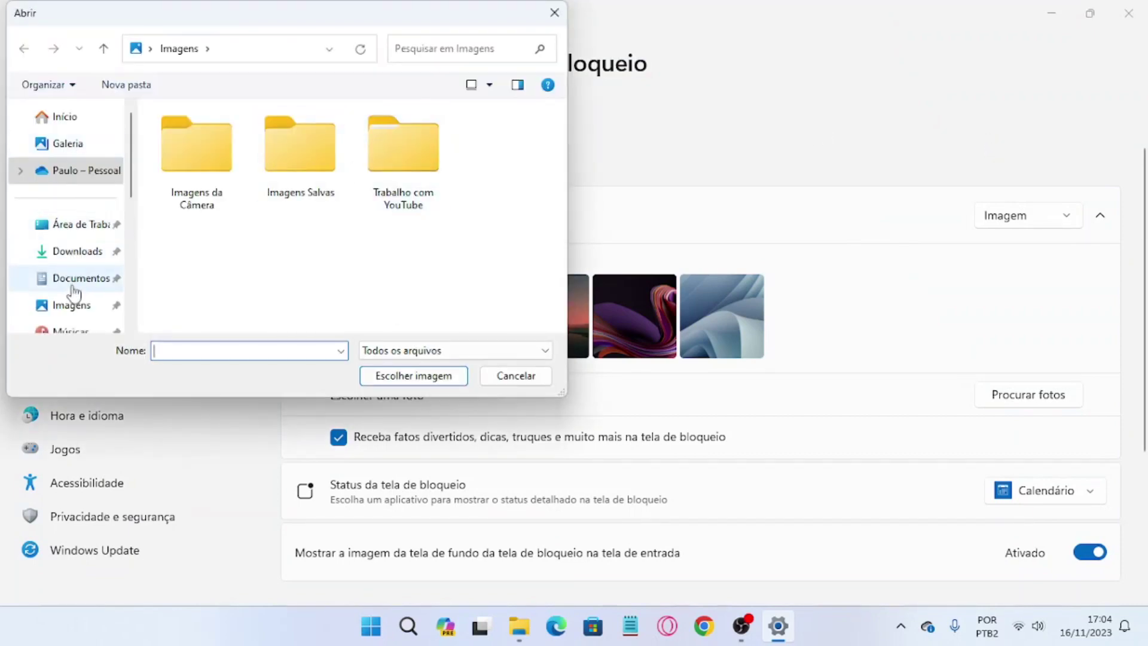
left_click(74, 251)
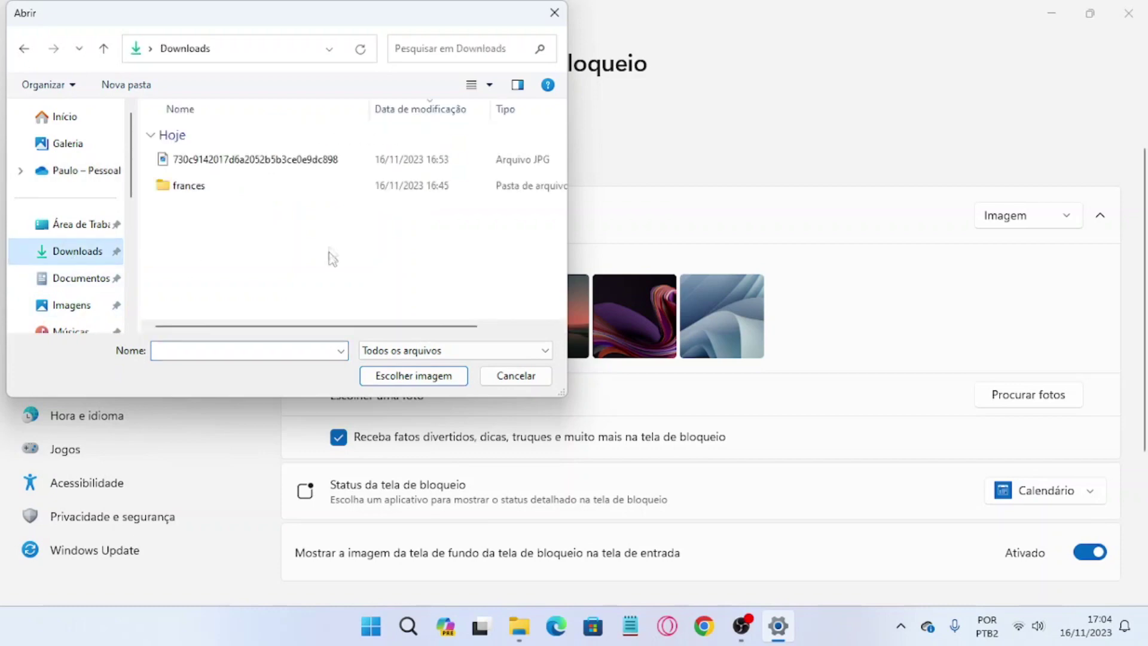
left_click(293, 160)
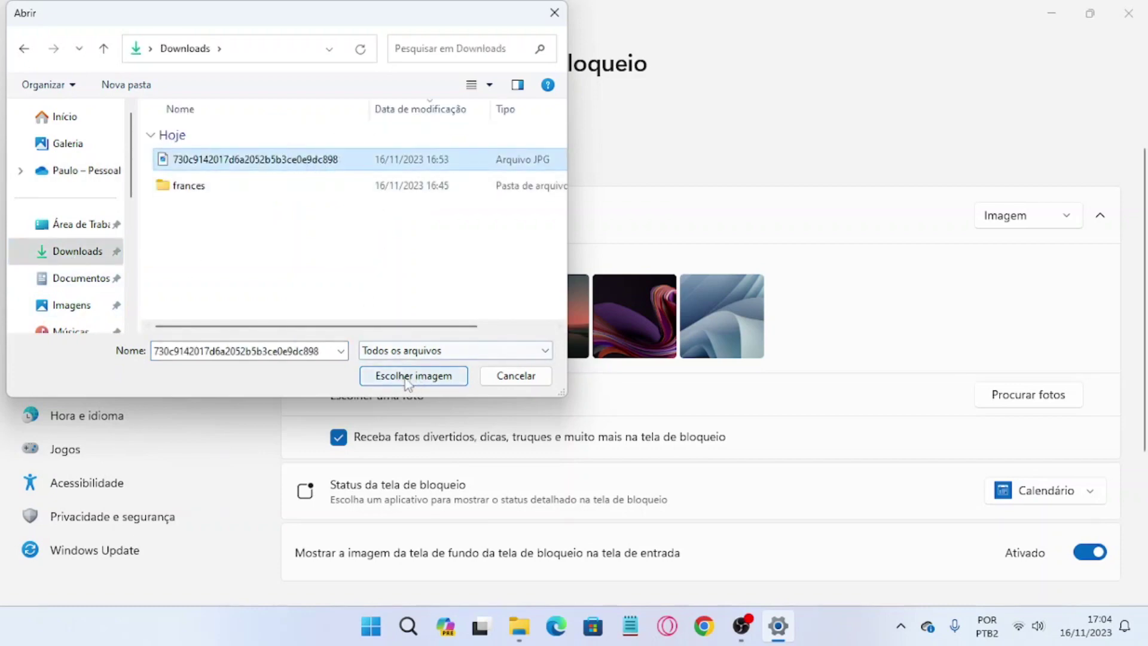
left_click(427, 376)
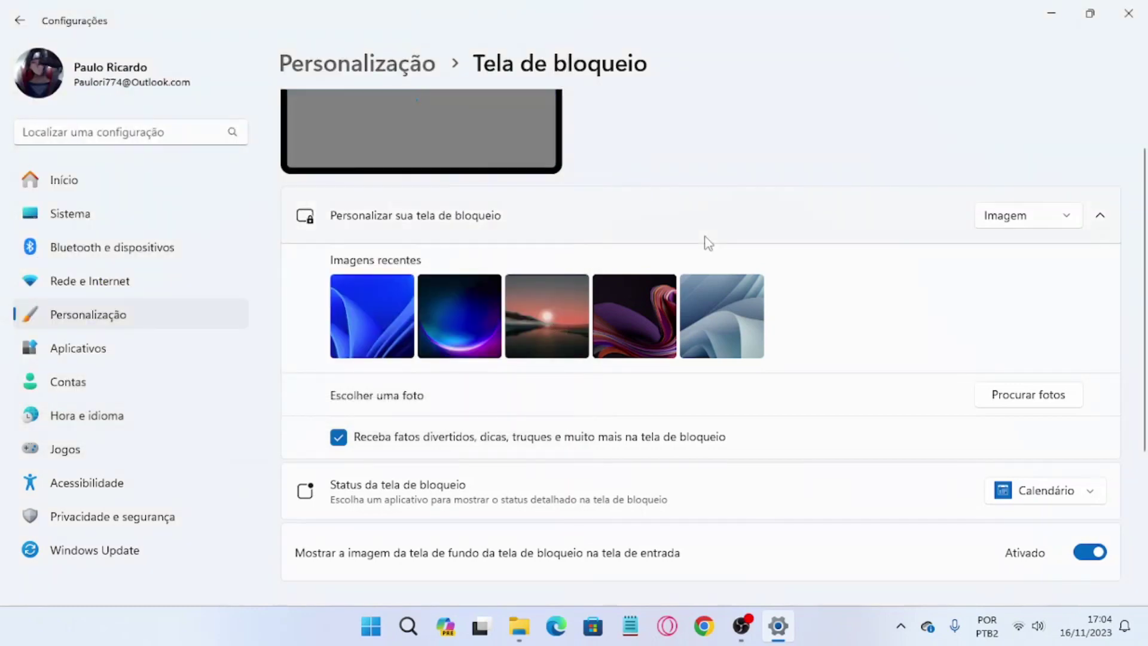
scroll(810, 213, "up", 2)
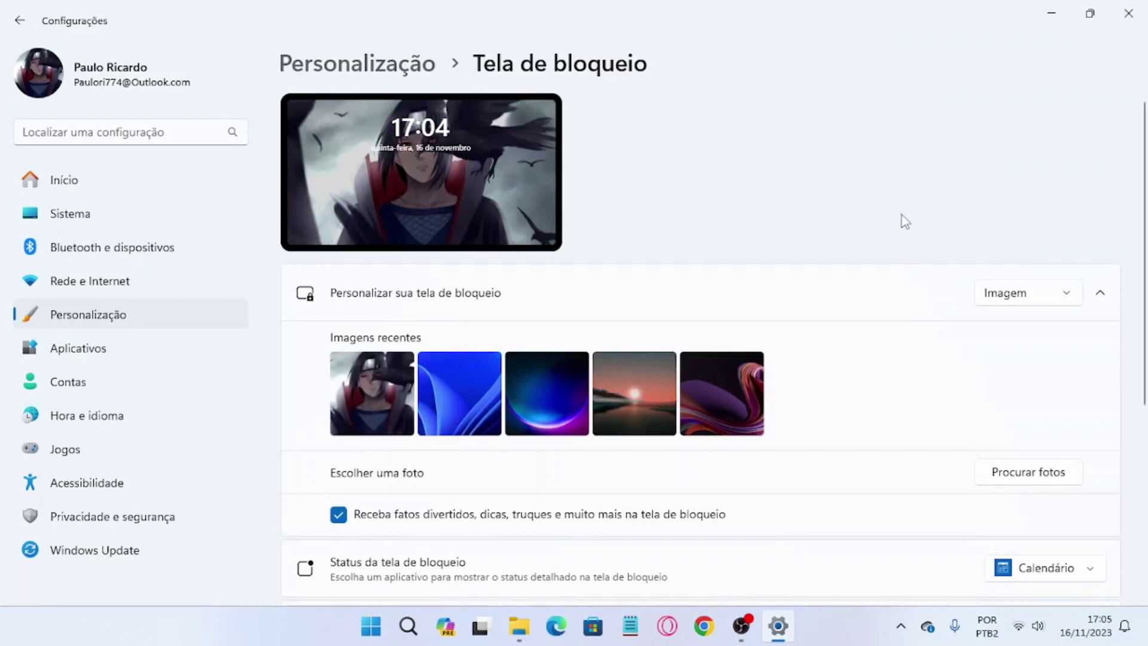
Set the lock screen status app to Email
scroll(902, 214, "down", 2)
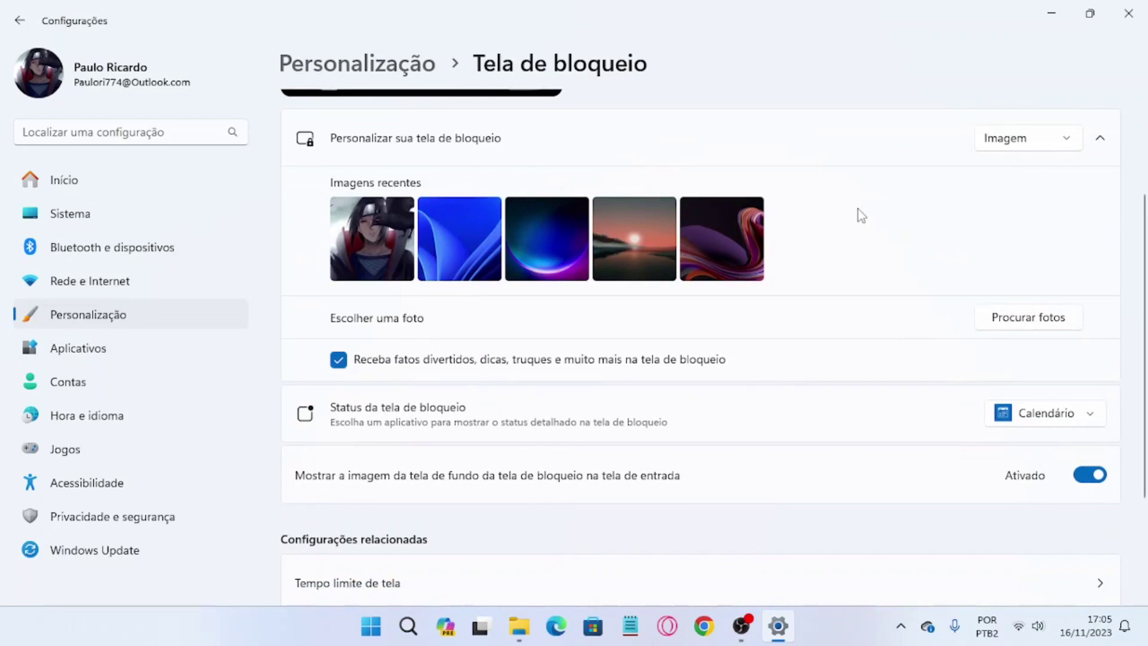
scroll(859, 209, "down", 2)
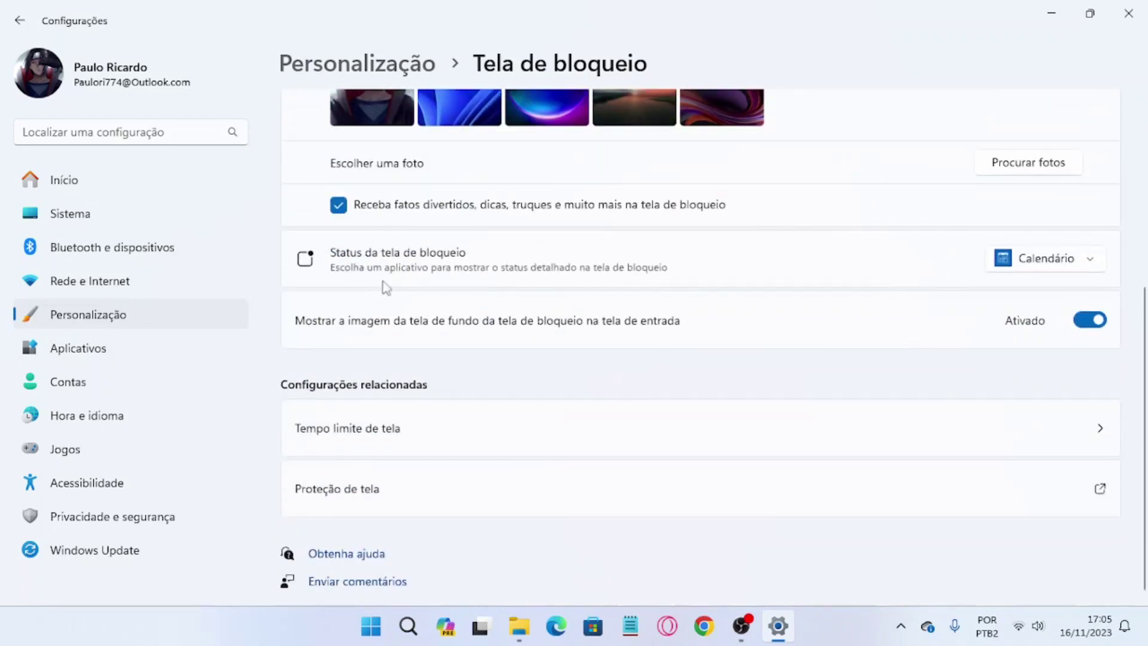
scroll(386, 287, "up", 2)
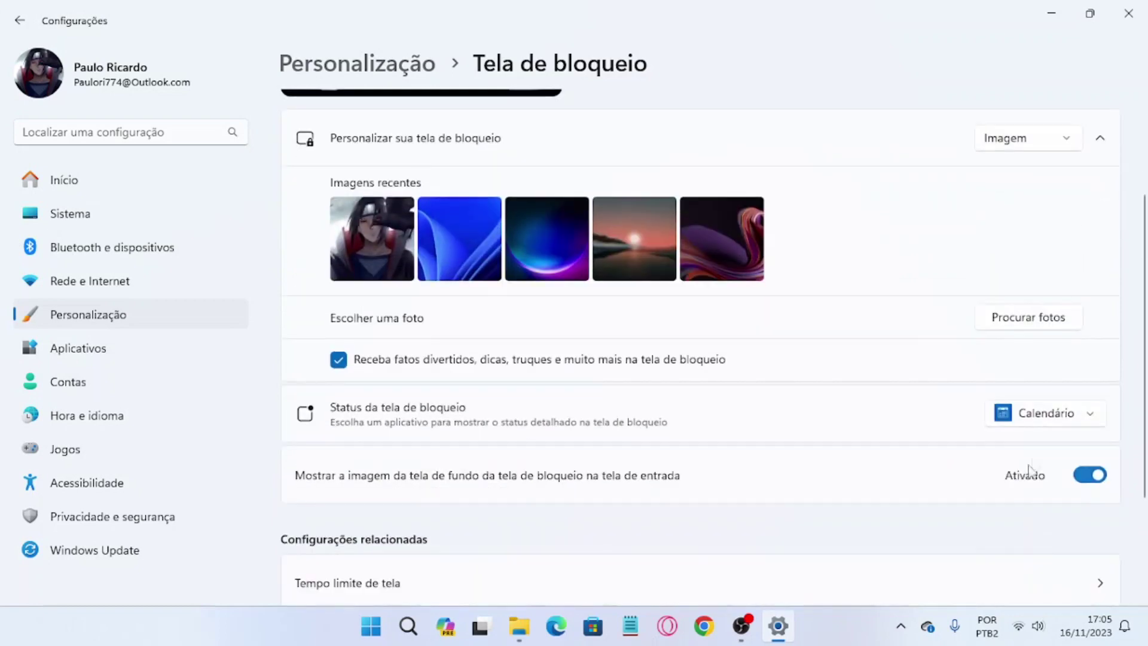
left_click(1069, 412)
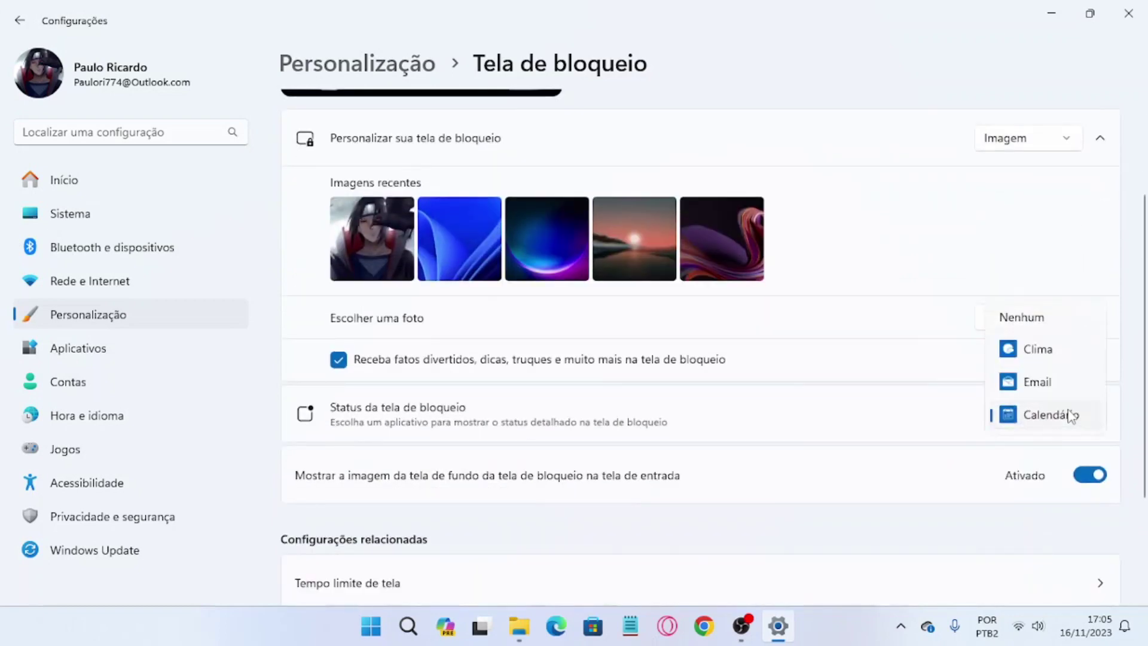
left_click(1074, 373)
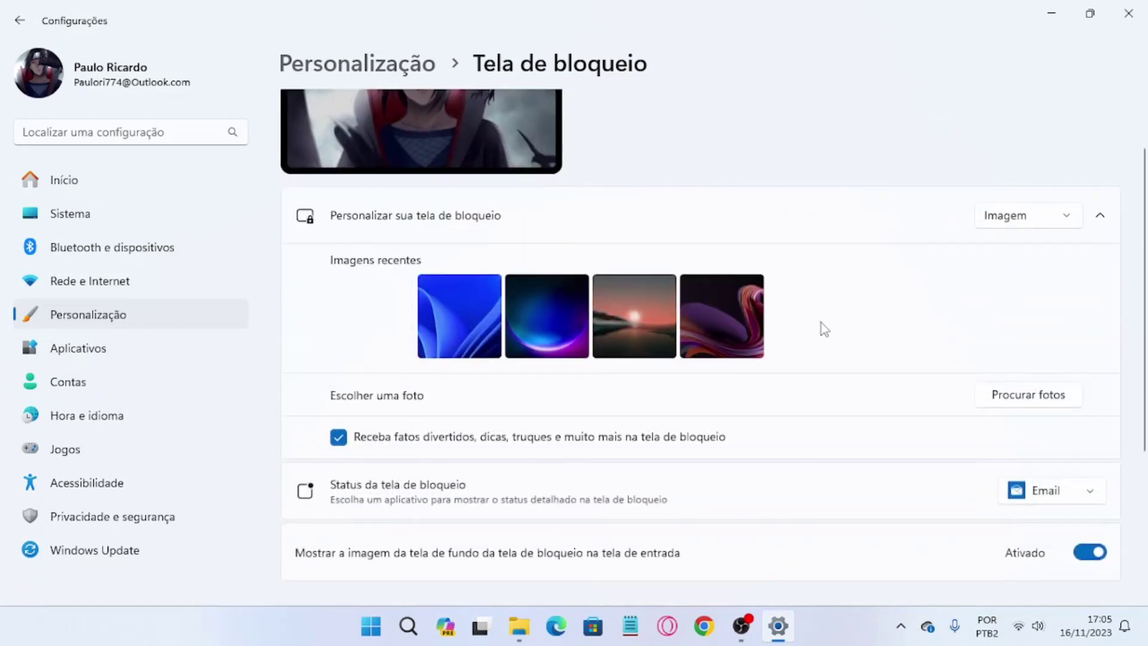
Change the lock screen status app to Clima
scroll(820, 322, "down", 3)
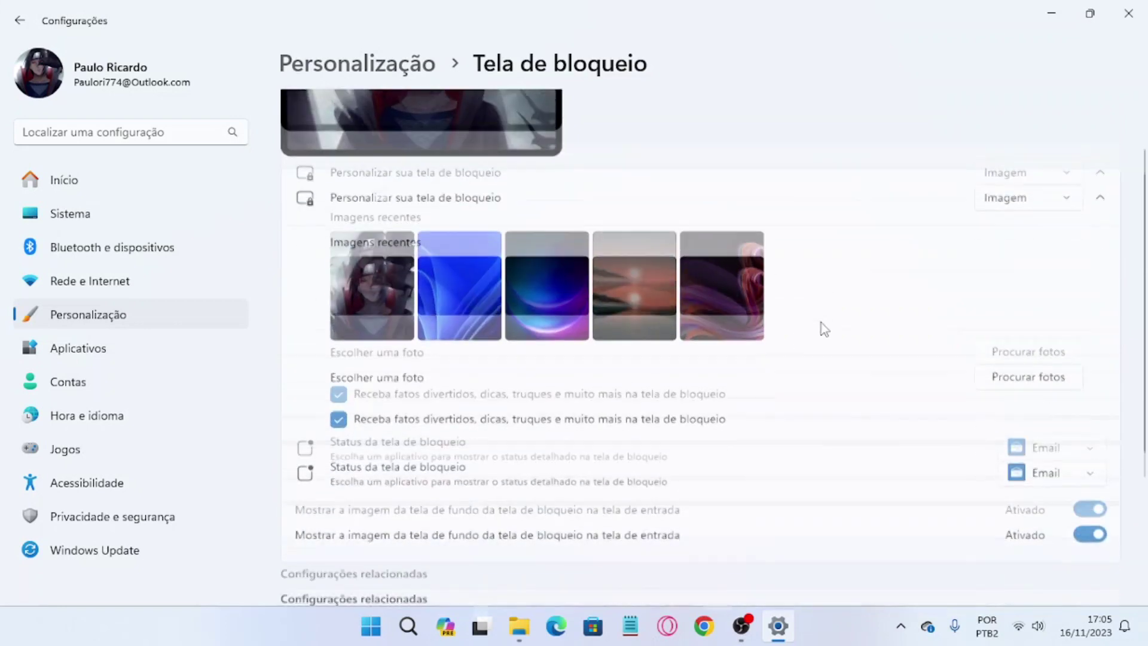
left_click(1060, 419)
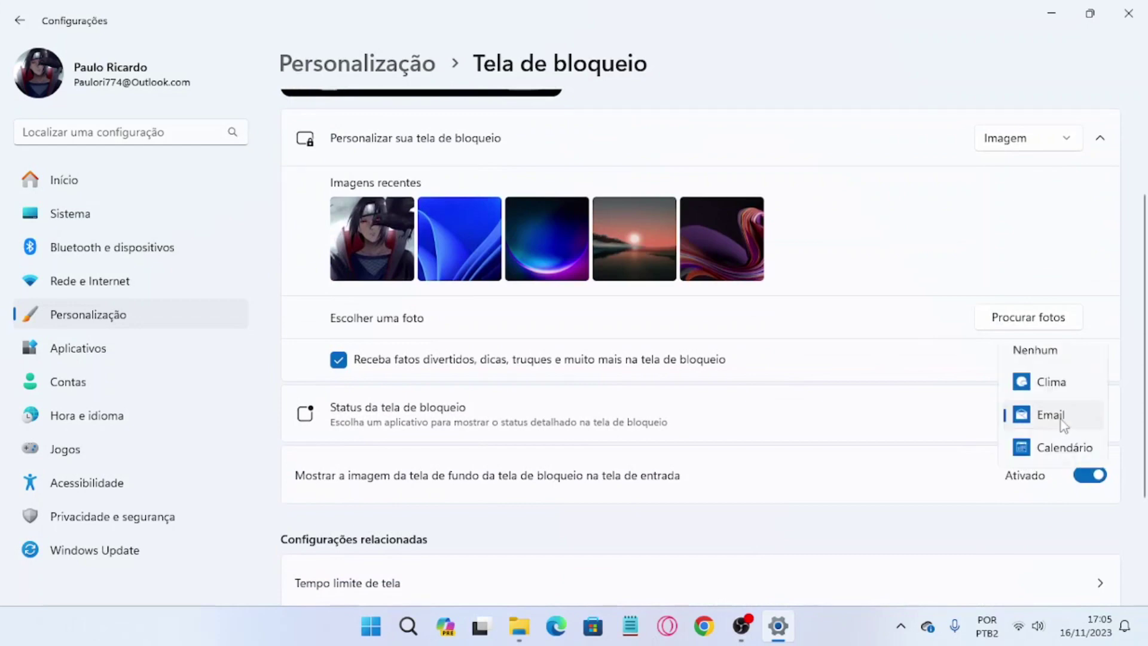
left_click(1053, 382)
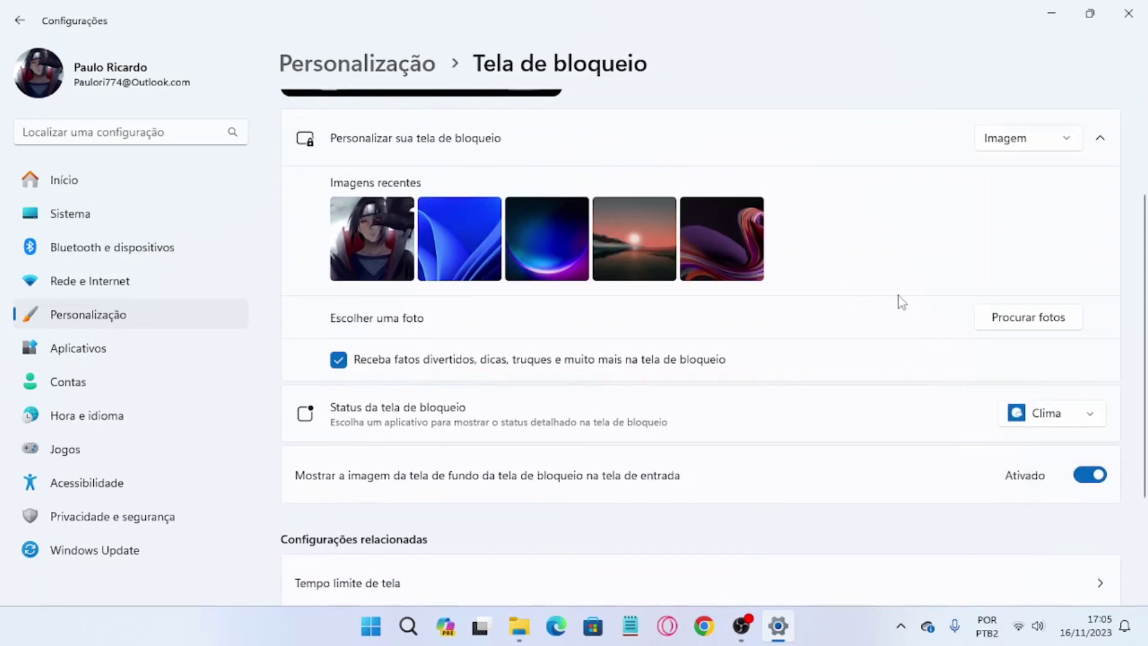
Switch the lock screen status app back to Calendário
scroll(901, 302, "up", 2)
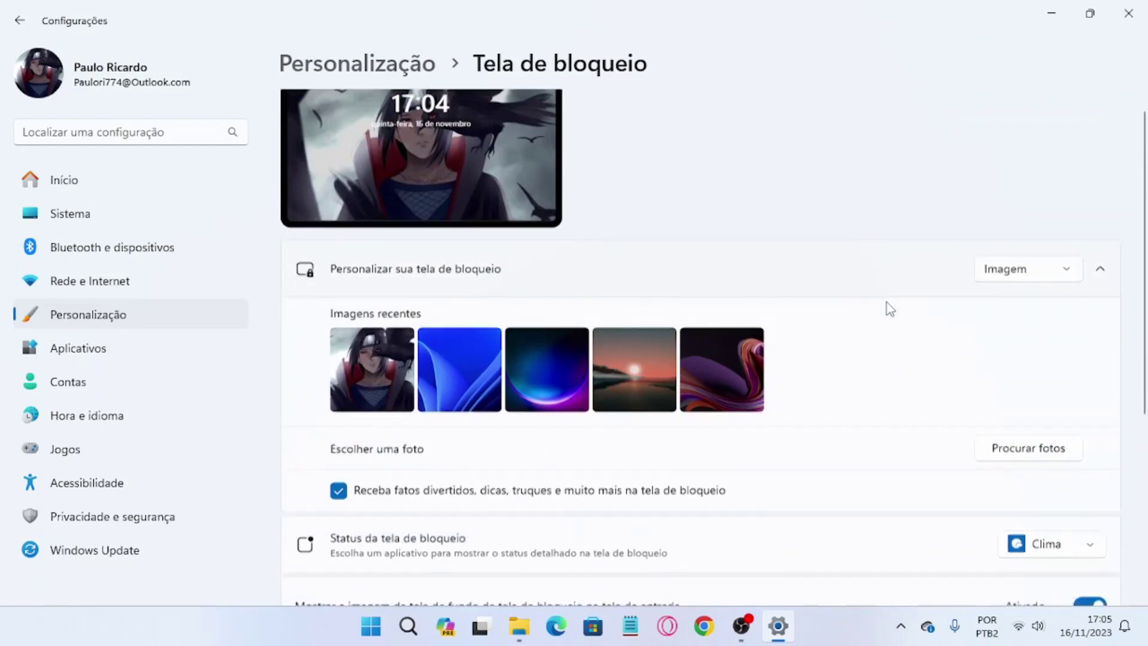
scroll(887, 303, "down", 2)
scroll(868, 291, "up", 2)
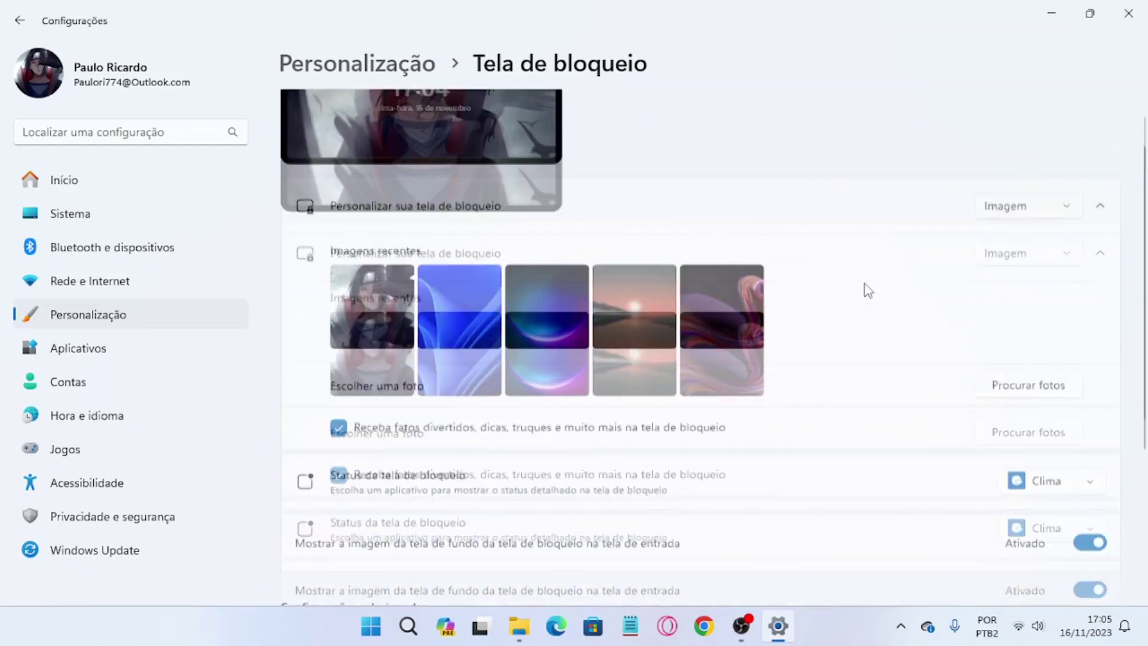
left_click(1081, 490)
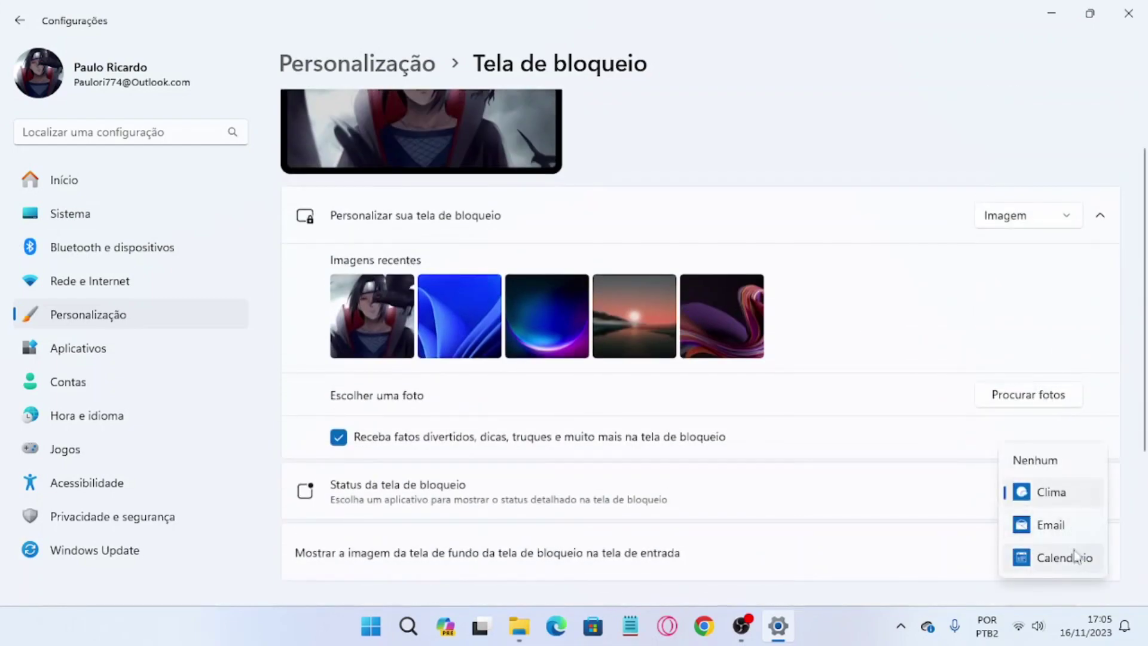
left_click(1057, 562)
Open the screen timeout settings related to the lock screen and expand the Tela e suspensão options
scroll(787, 256, "down", 2)
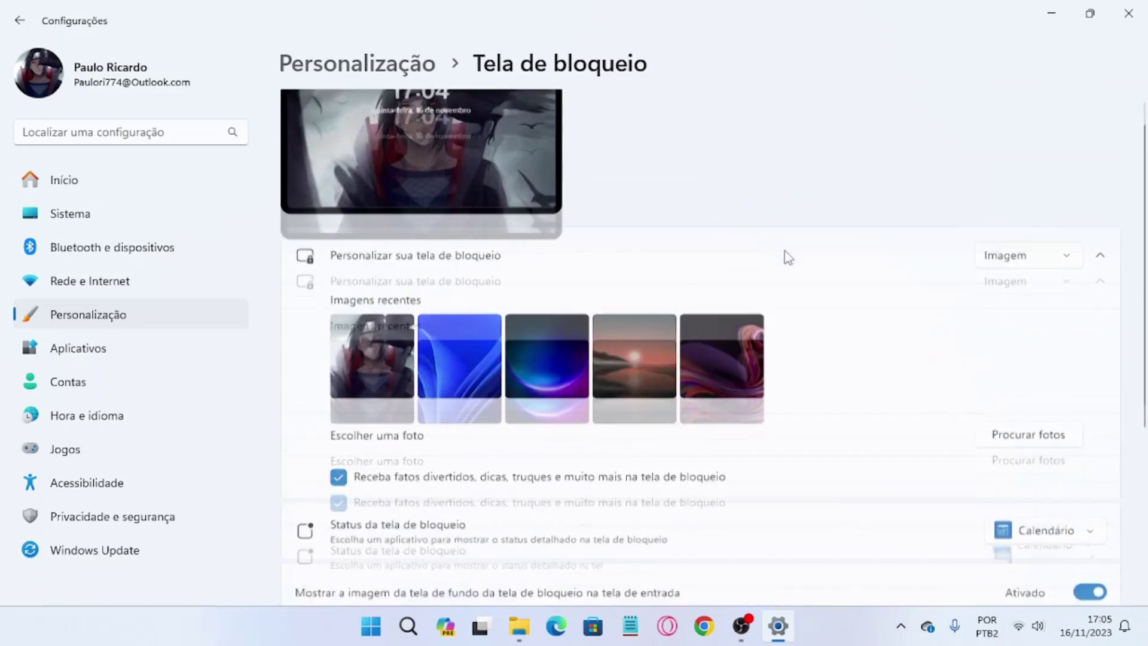
scroll(786, 256, "up", 1)
scroll(786, 257, "down", 1)
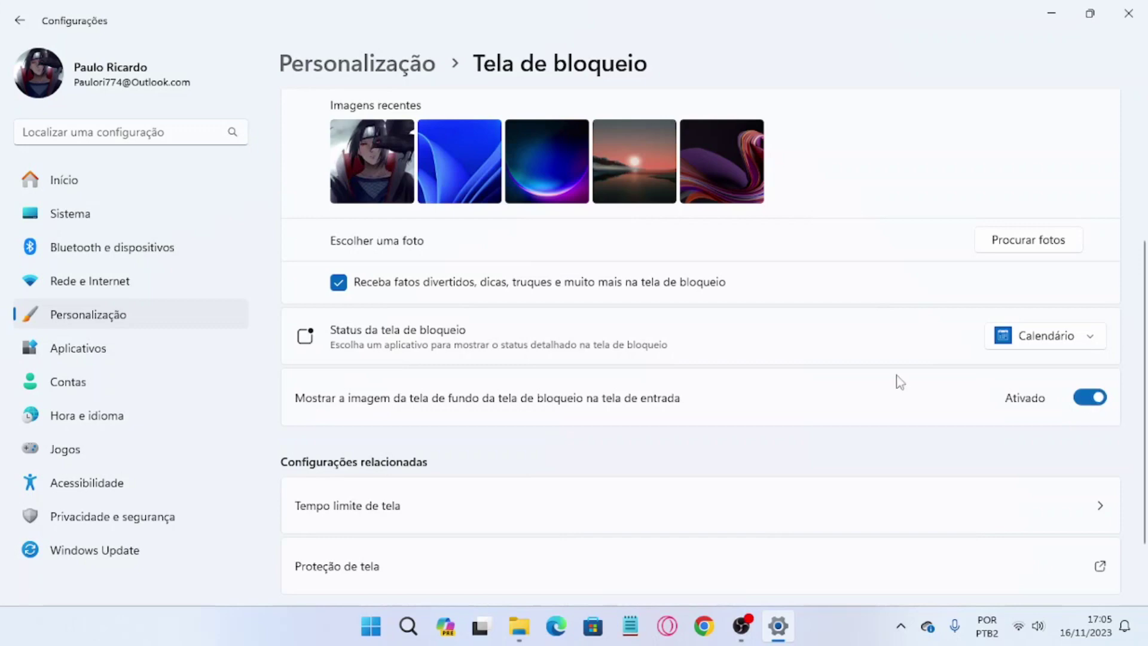
scroll(896, 379, "up", 3)
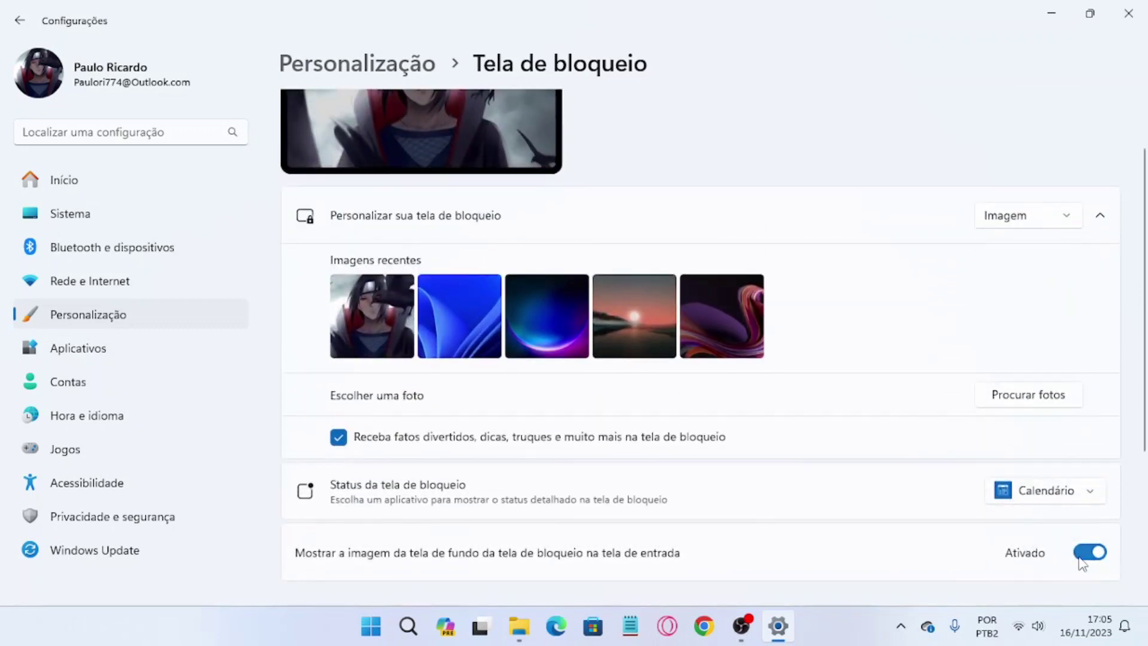
scroll(900, 267, "down", 3)
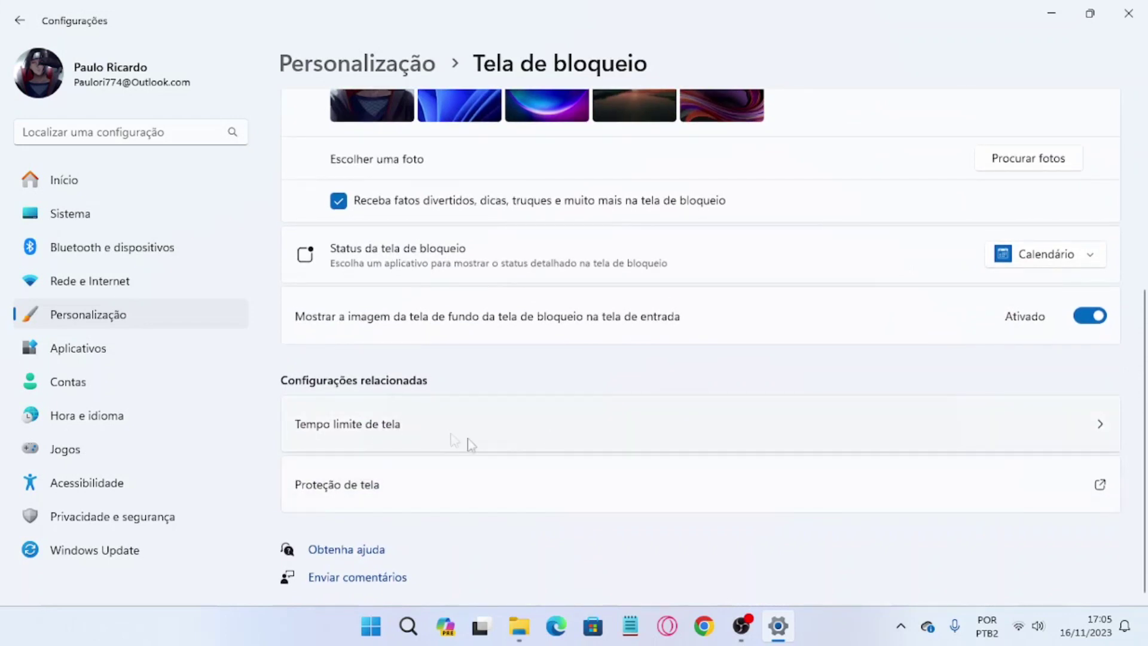
left_click(575, 435)
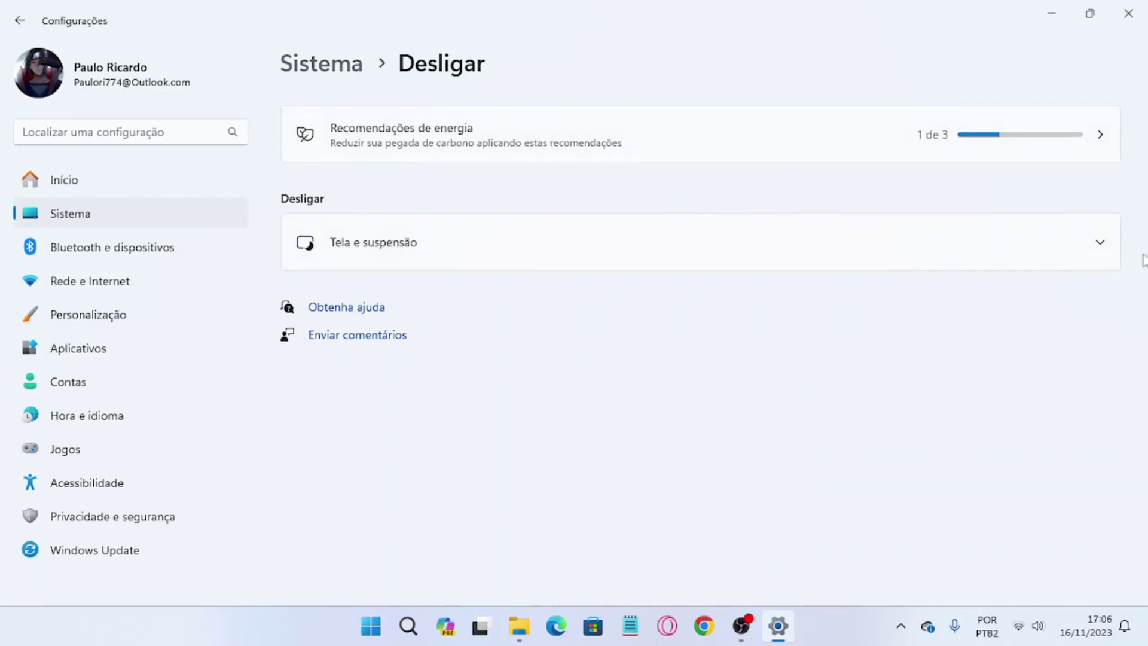
left_click(1100, 242)
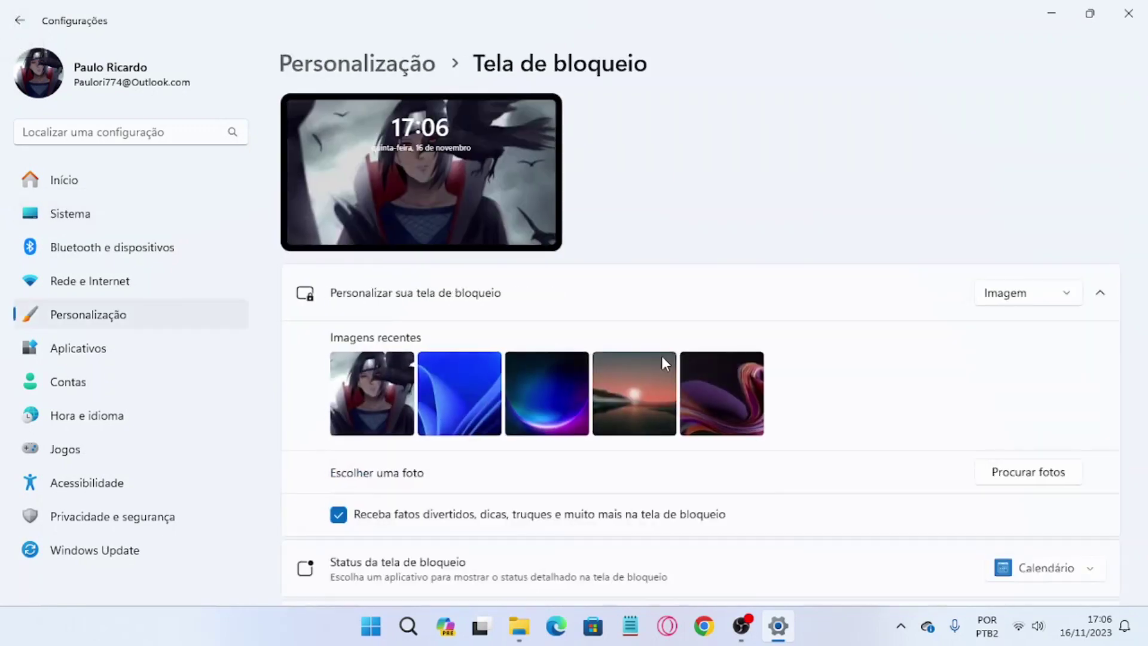
Open the screen saver settings (Proteção de tela) from the lock screen page and move the dialog clear of the sidebar
scroll(662, 357, "down", 5)
left_click(519, 492)
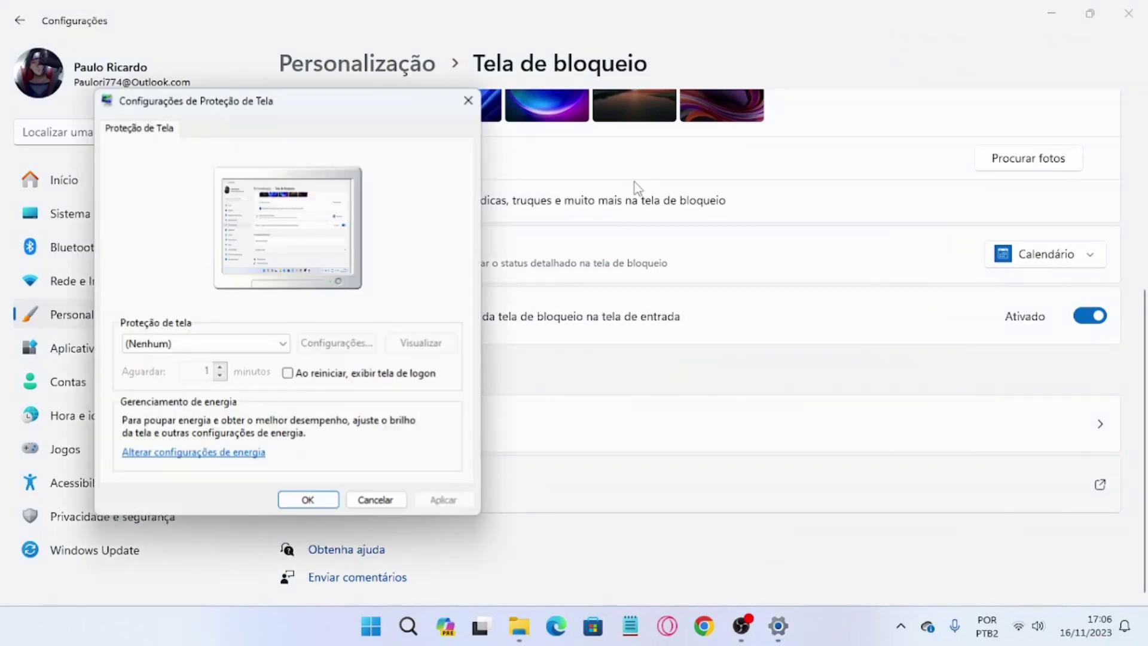
left_click_drag(295, 113, 494, 73)
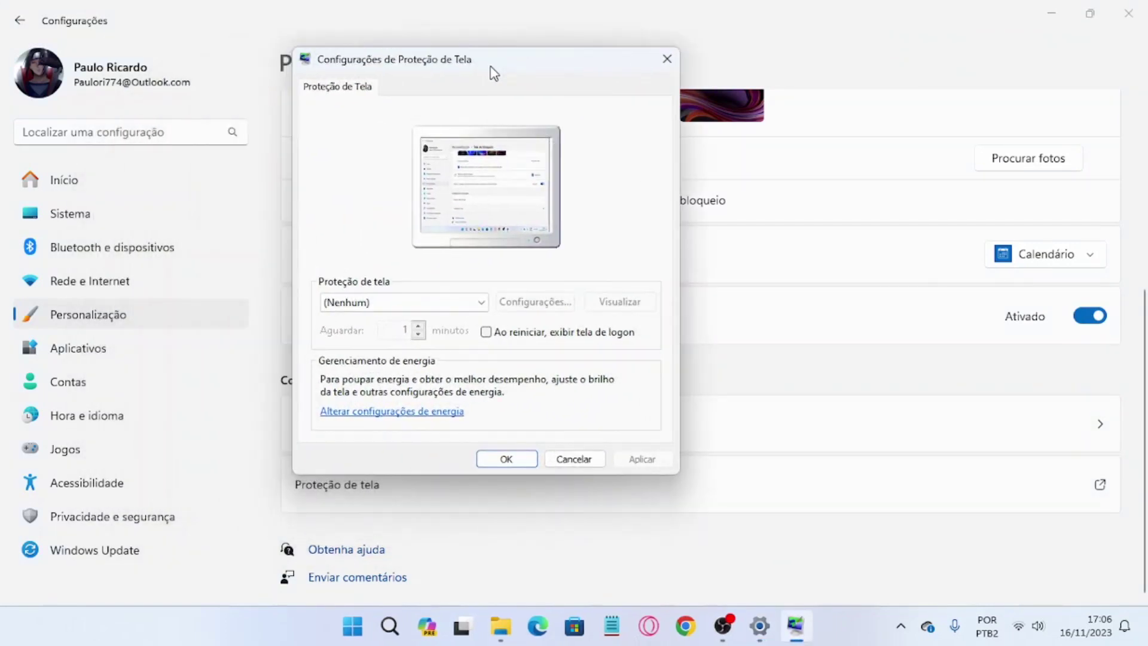
Try the Bolhas screen saver in the preview and select Texto 3D instead
left_click(482, 304)
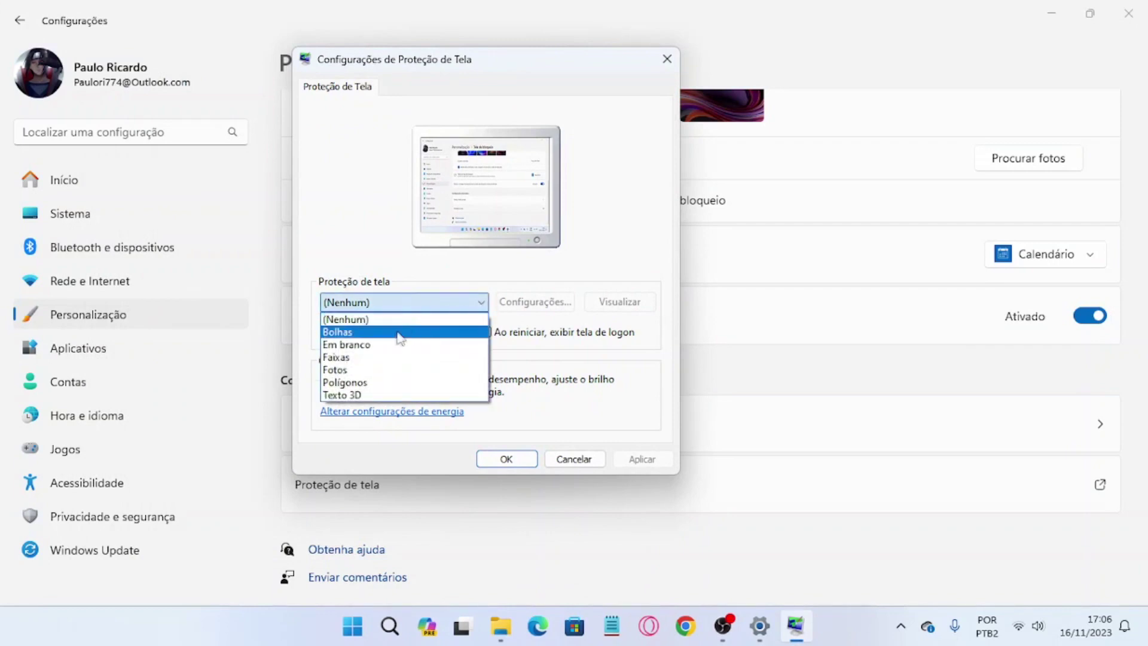
left_click(365, 333)
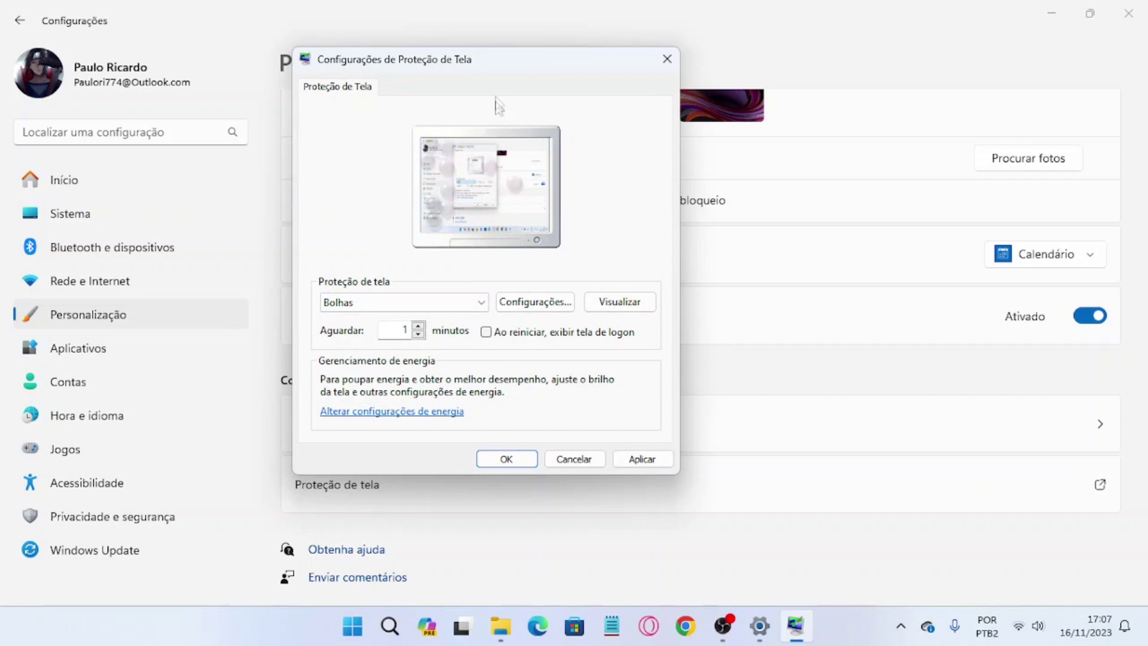
left_click(407, 302)
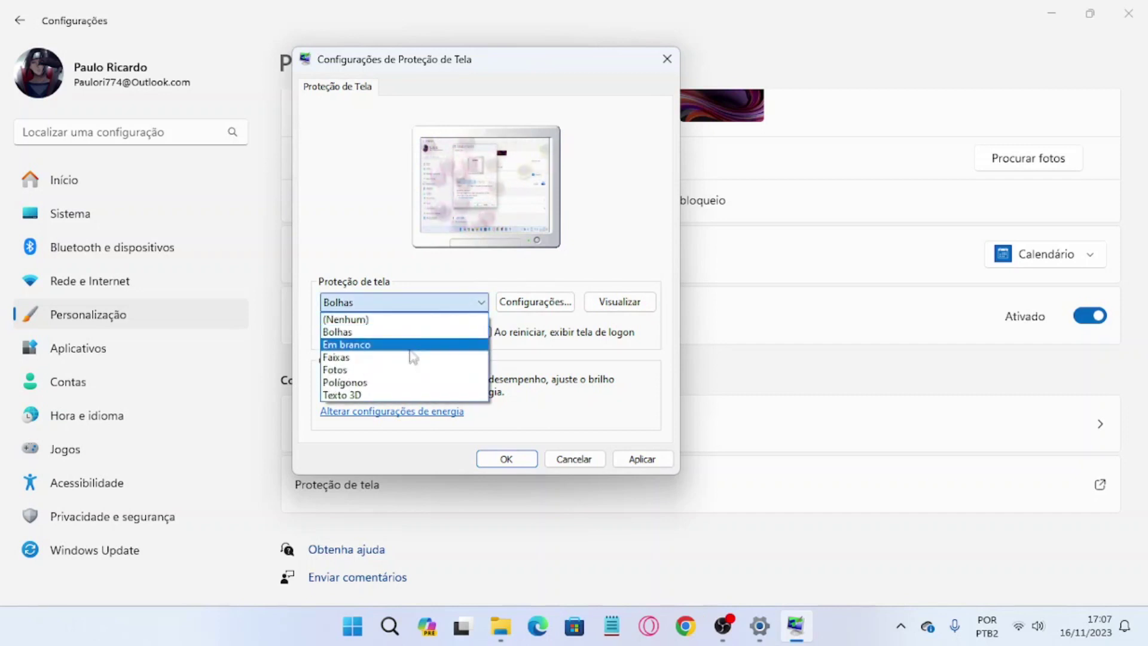
left_click(407, 395)
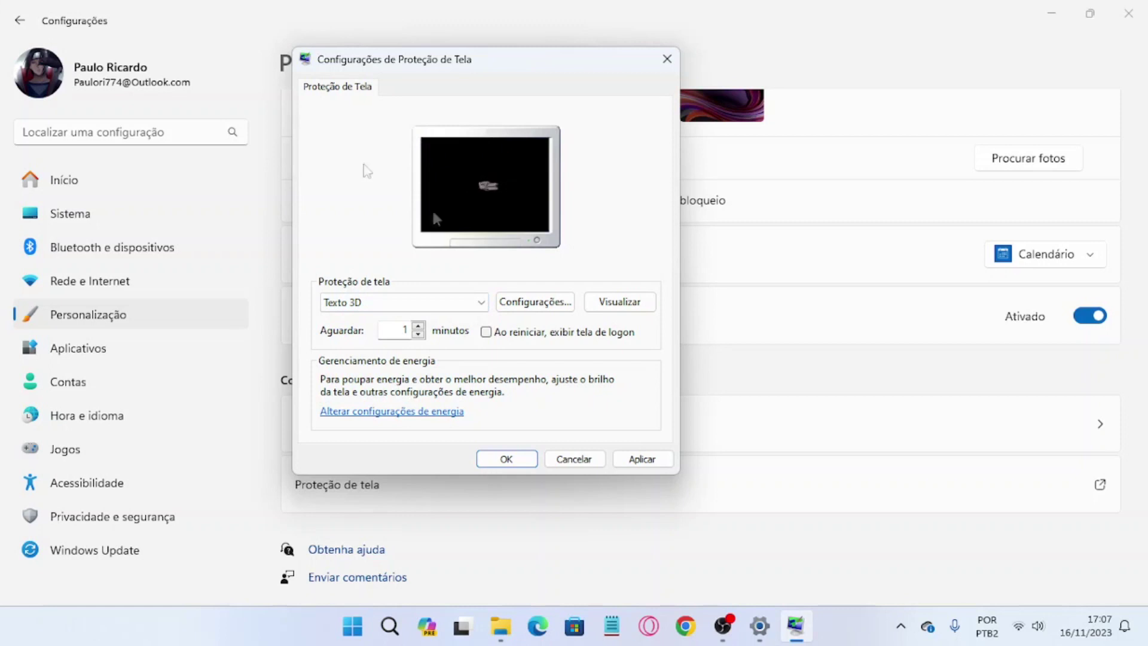
Try the Polígonos screen saver in the preview, select Faixas instead, and apply it
left_click(484, 305)
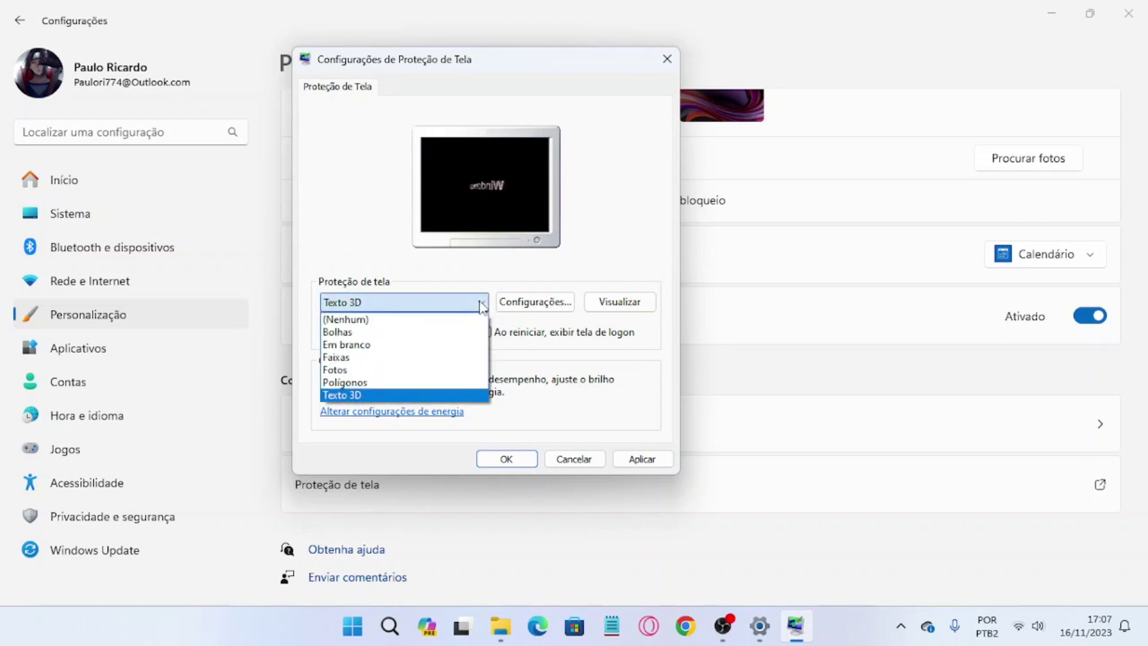
left_click(420, 382)
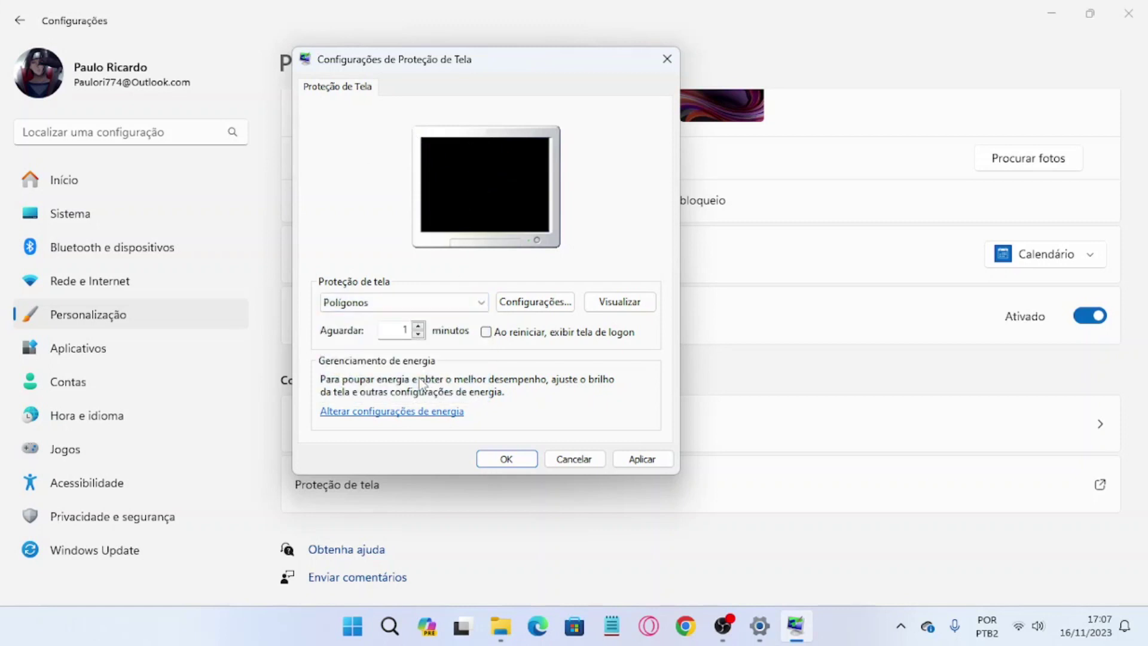
left_click(483, 306)
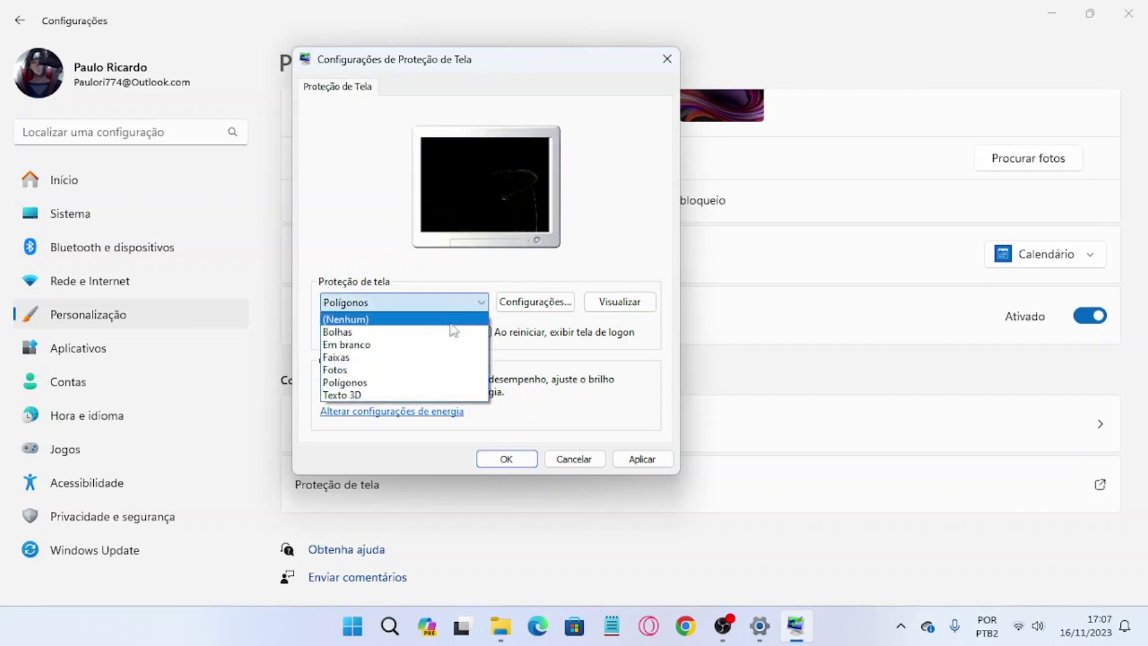
left_click(437, 358)
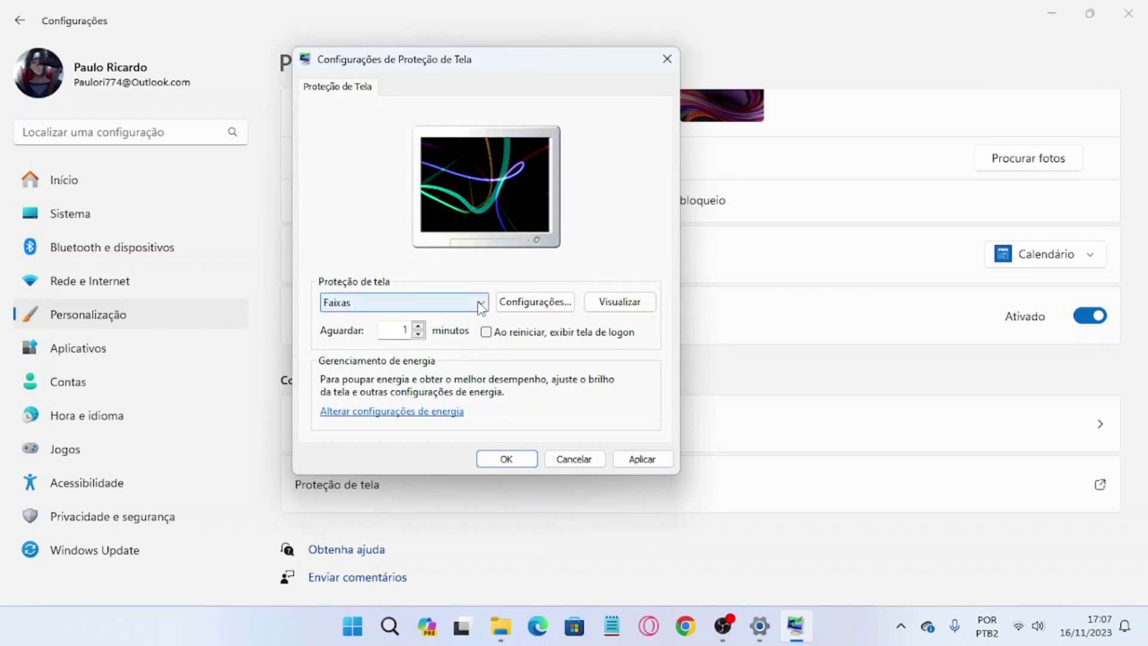
left_click(642, 459)
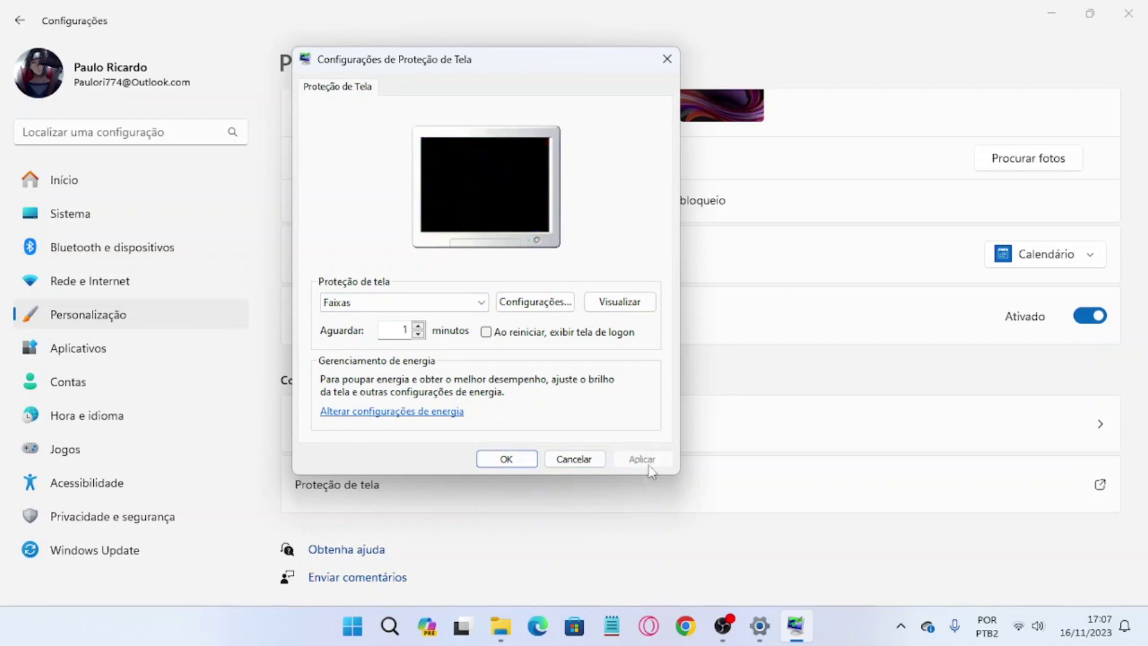
left_click(507, 459)
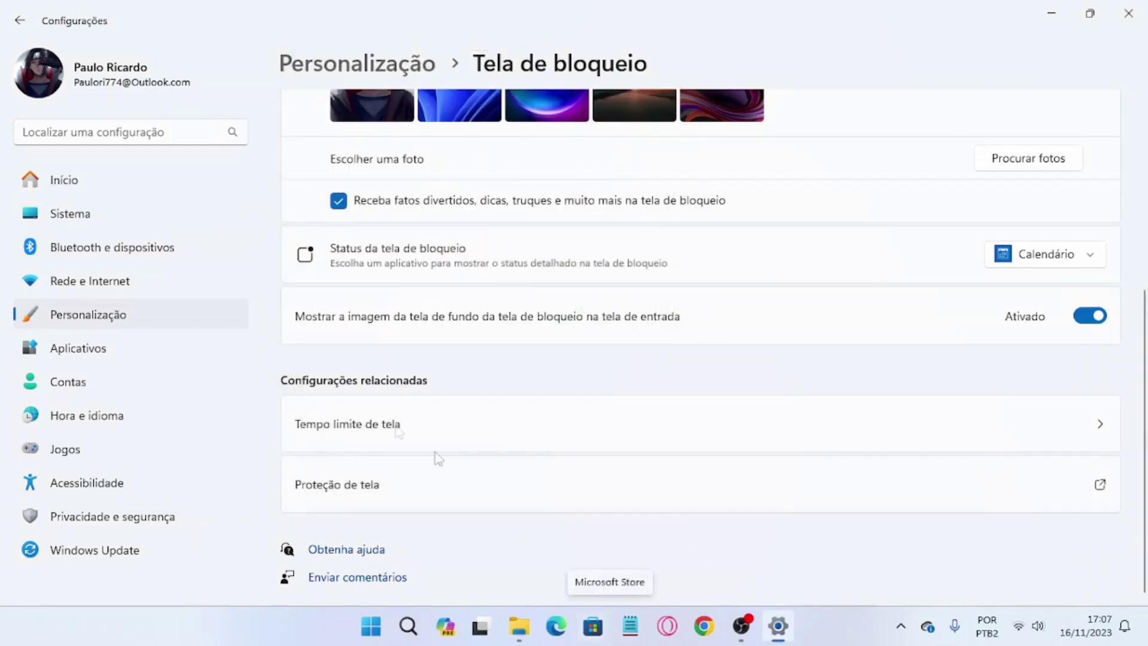
Reopen the Proteção de tela settings, view the Faixas screen saver in full screen, and close the dialog
left_click(858, 497)
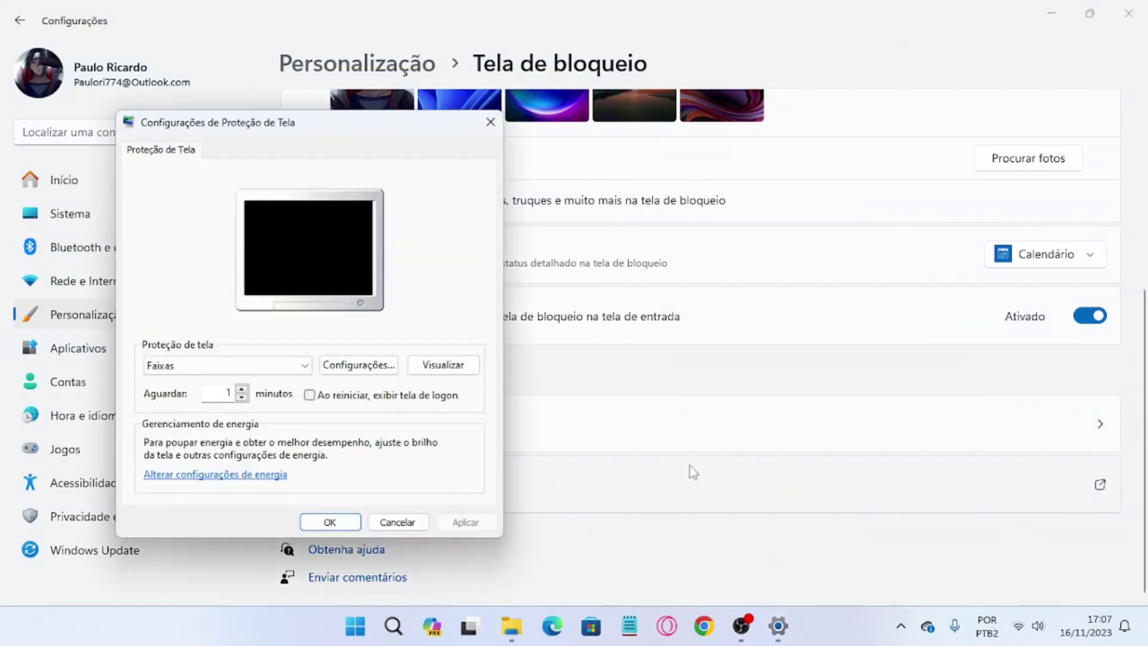
left_click(445, 366)
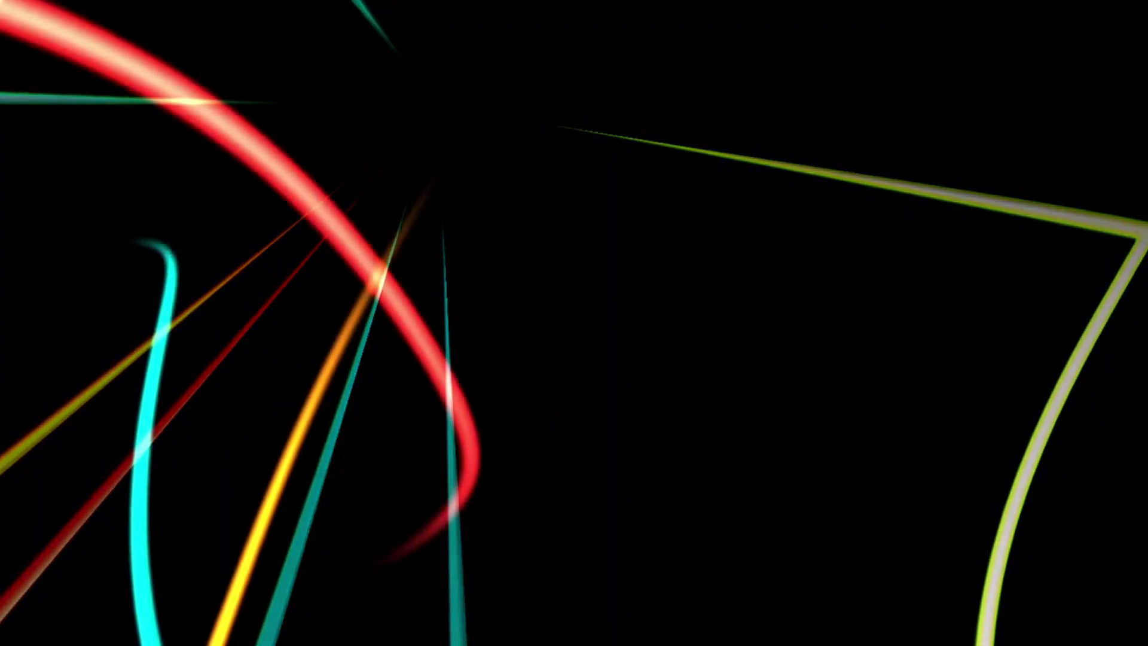
mouse_move(567, 435)
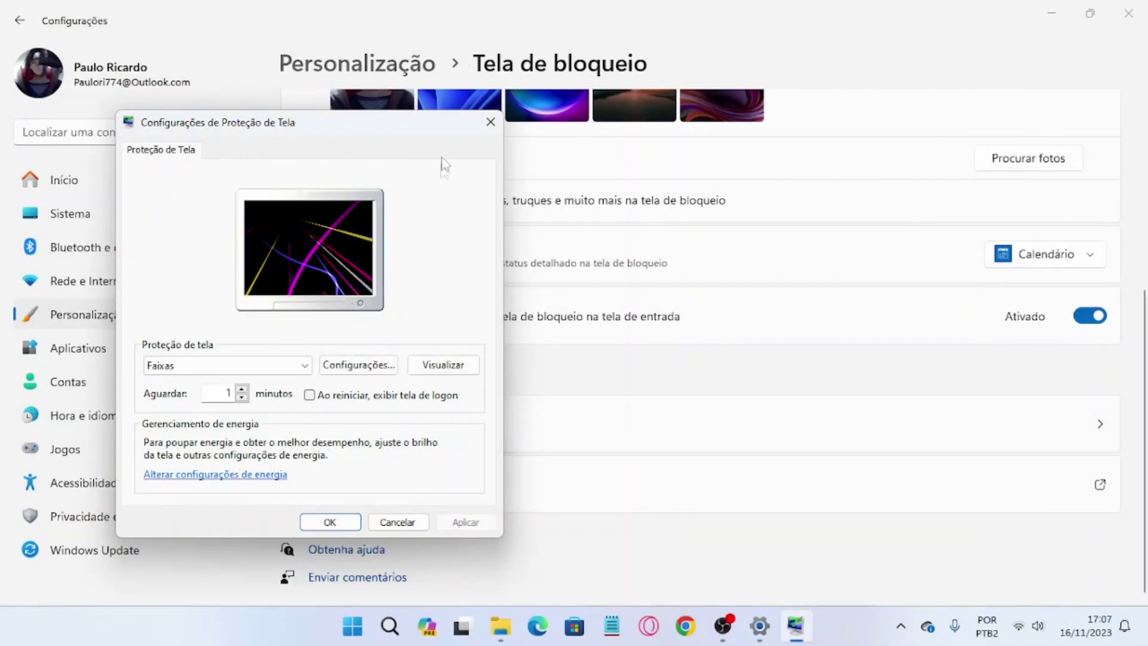
left_click(490, 122)
scroll(742, 260, "up", 5)
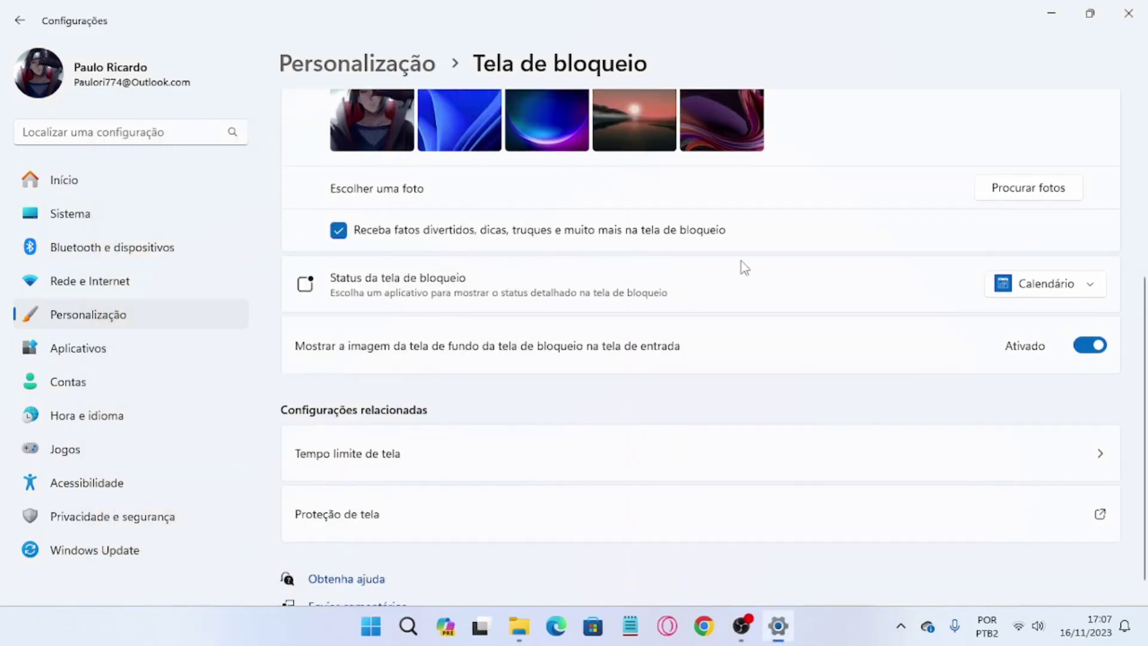
scroll(741, 264, "down", 3)
scroll(720, 305, "up", 5)
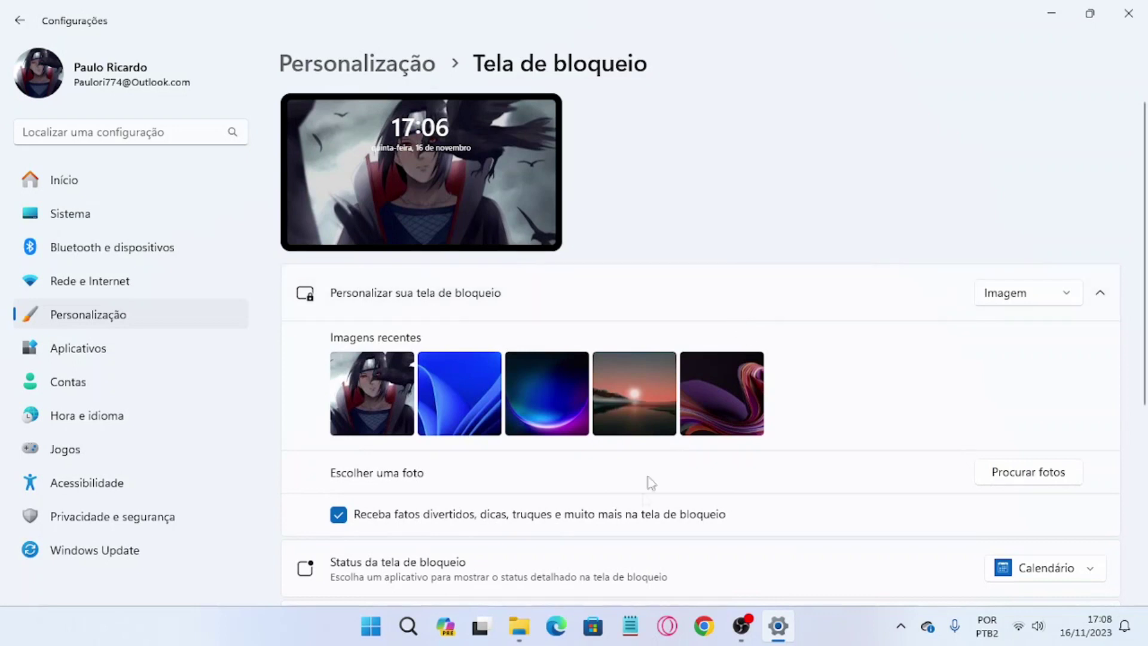
mouse_move(741, 626)
mouse_move(755, 552)
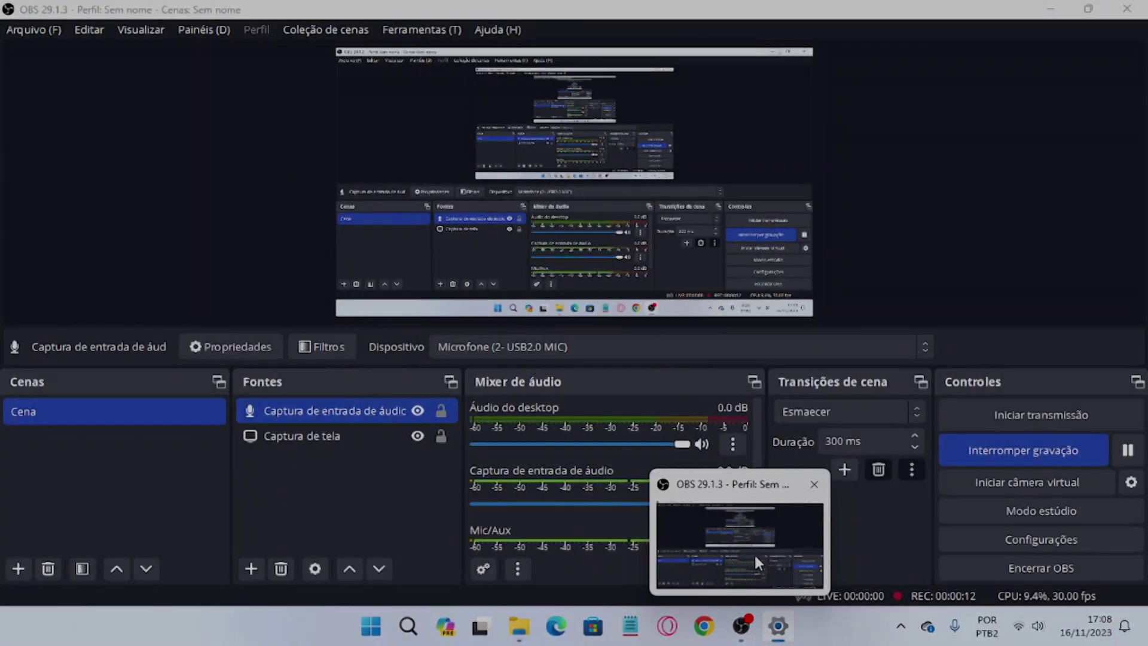